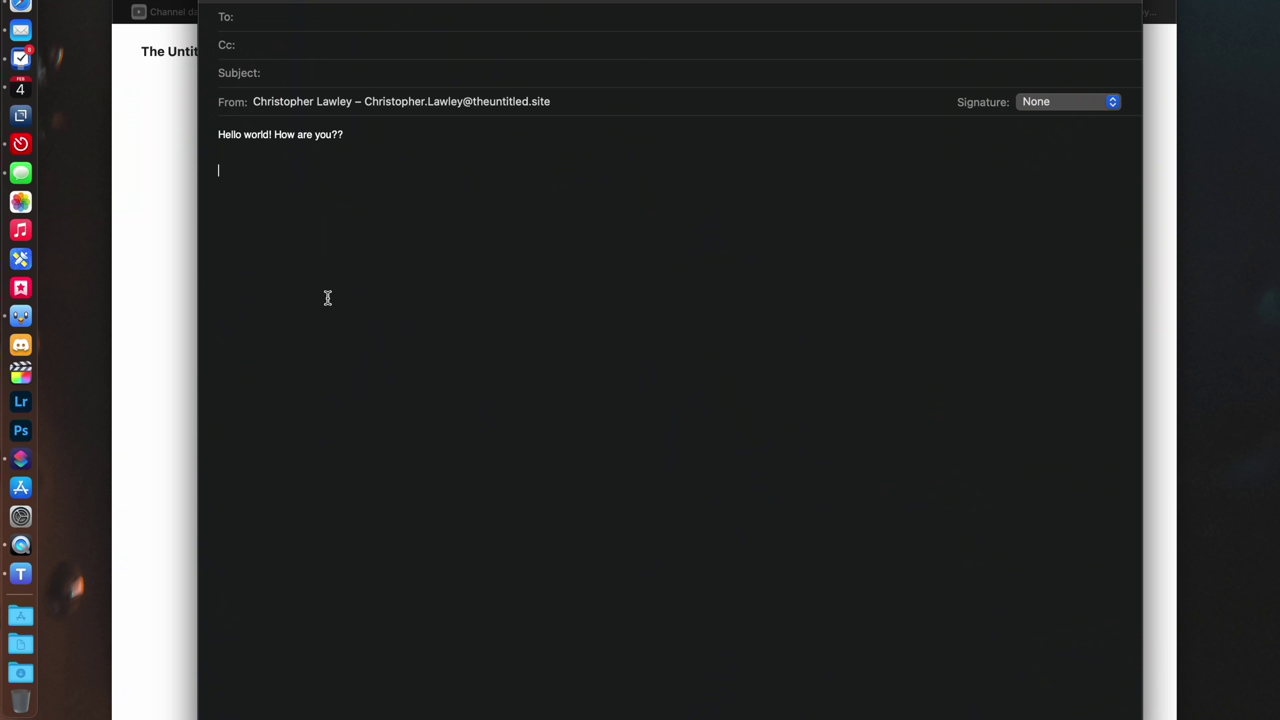
Select and copy the blog post text on the Safari page
{"action": "key", "text": "alt+shift+super+v"}
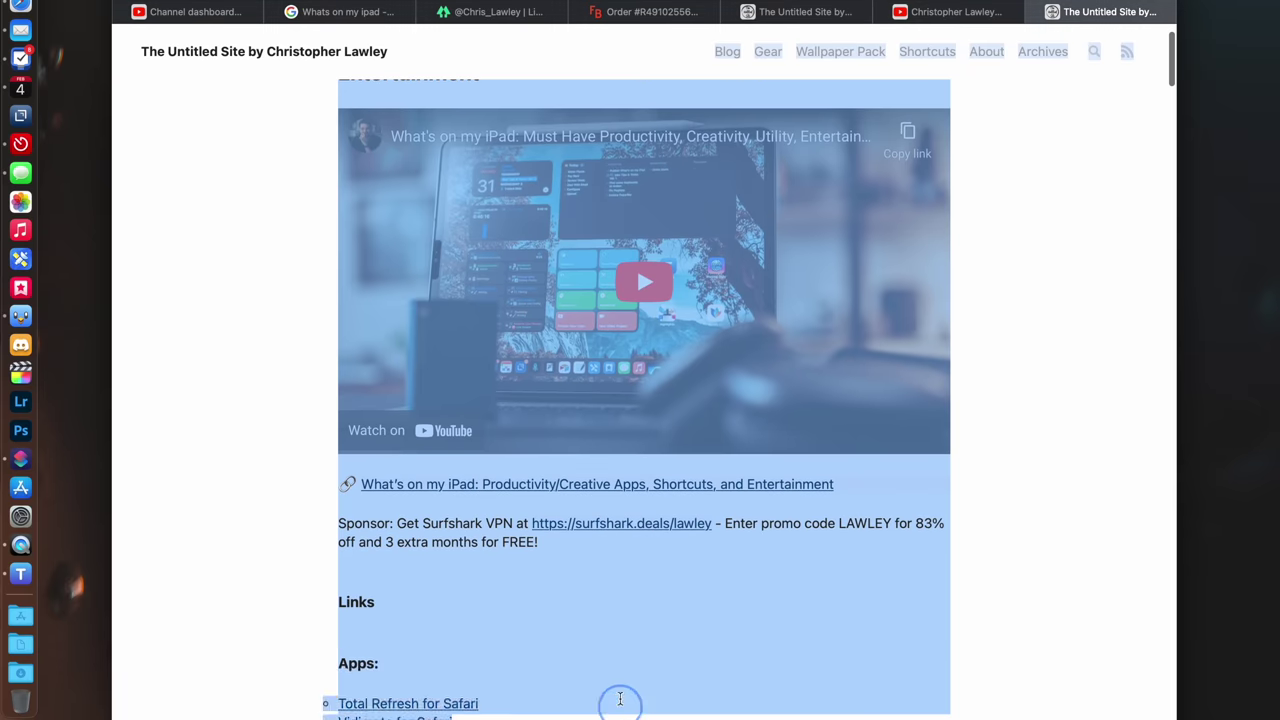
{"action": "mouse_move", "coordinate": [623, 700]}
{"action": "left_mouse_down"}
{"action": "mouse_move", "coordinate": [629, 686]}
{"action": "mouse_move", "coordinate": [629, 718]}
{"action": "left_mouse_up"}
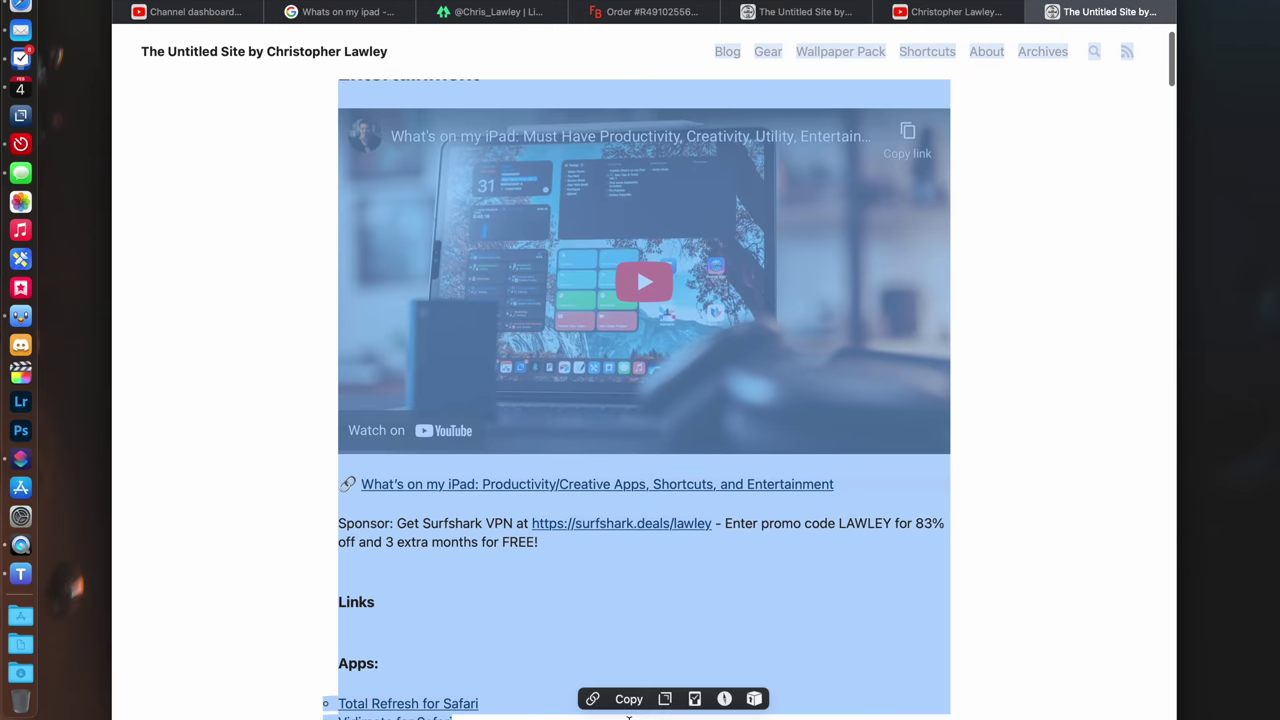
{"action": "key", "text": "super+c"}
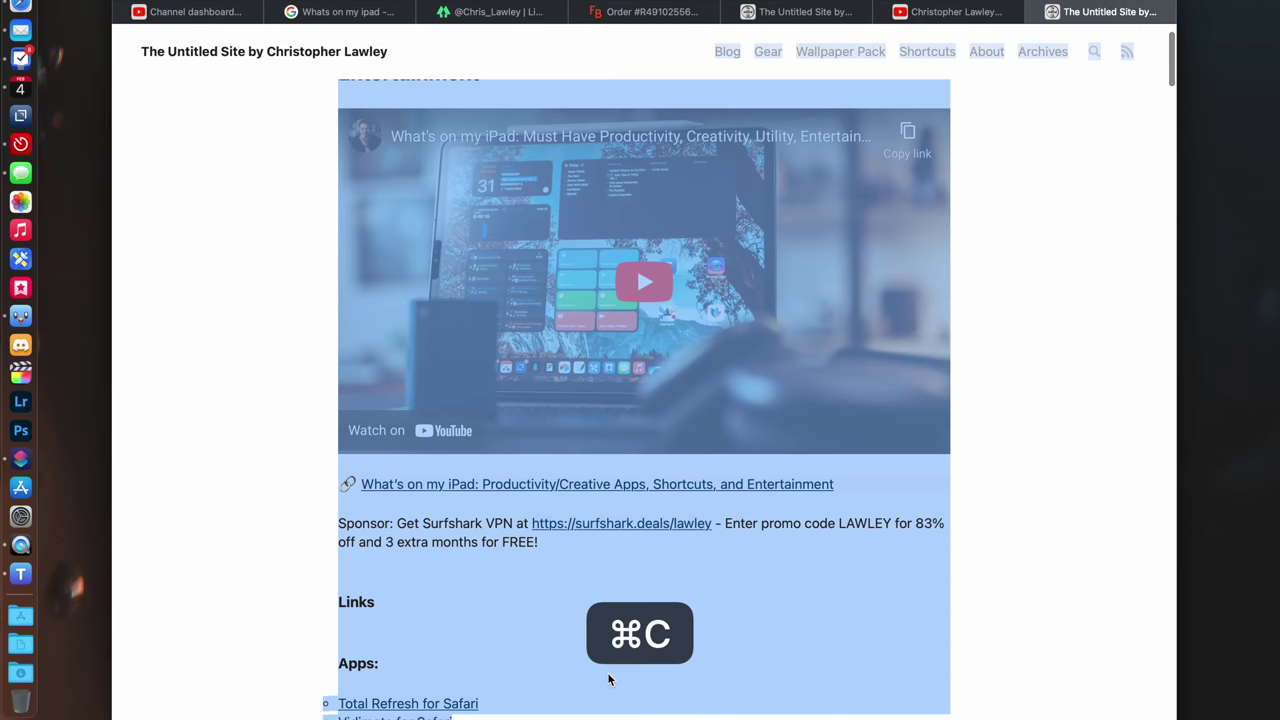
Paste the copied blog post into the Mail draft with its web formatting
{"action": "left_click", "coordinate": [10, 32]}
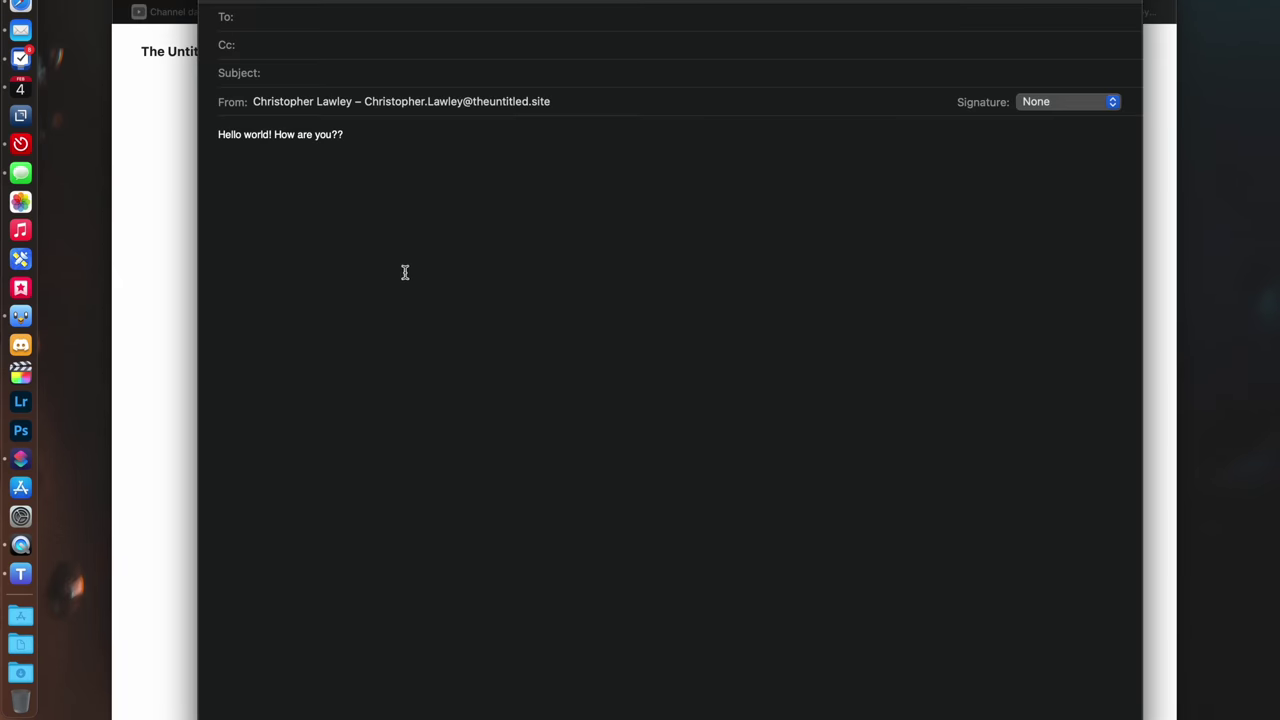
{"action": "key", "text": "super+v"}
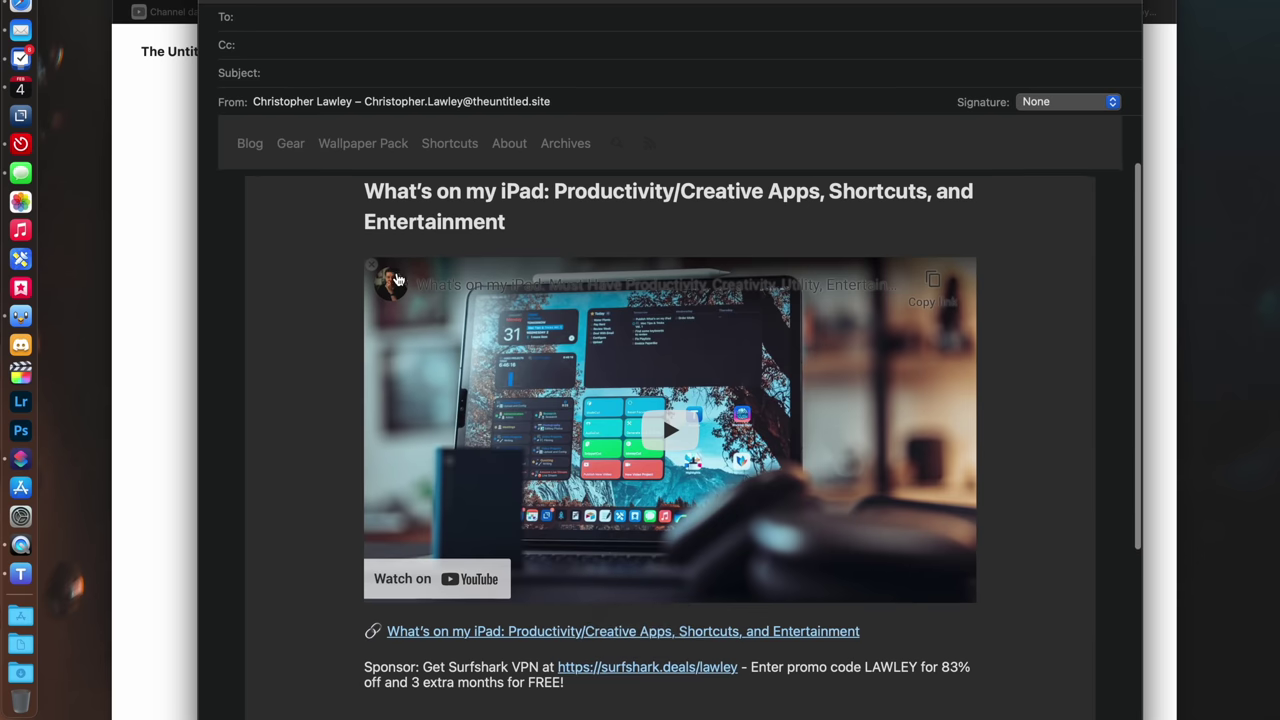
{"action": "scroll", "coordinate": [398, 280], "scroll_direction": "down", "scroll_amount": 4}
{"action": "scroll", "coordinate": [398, 280], "scroll_direction": "up", "scroll_amount": 4}
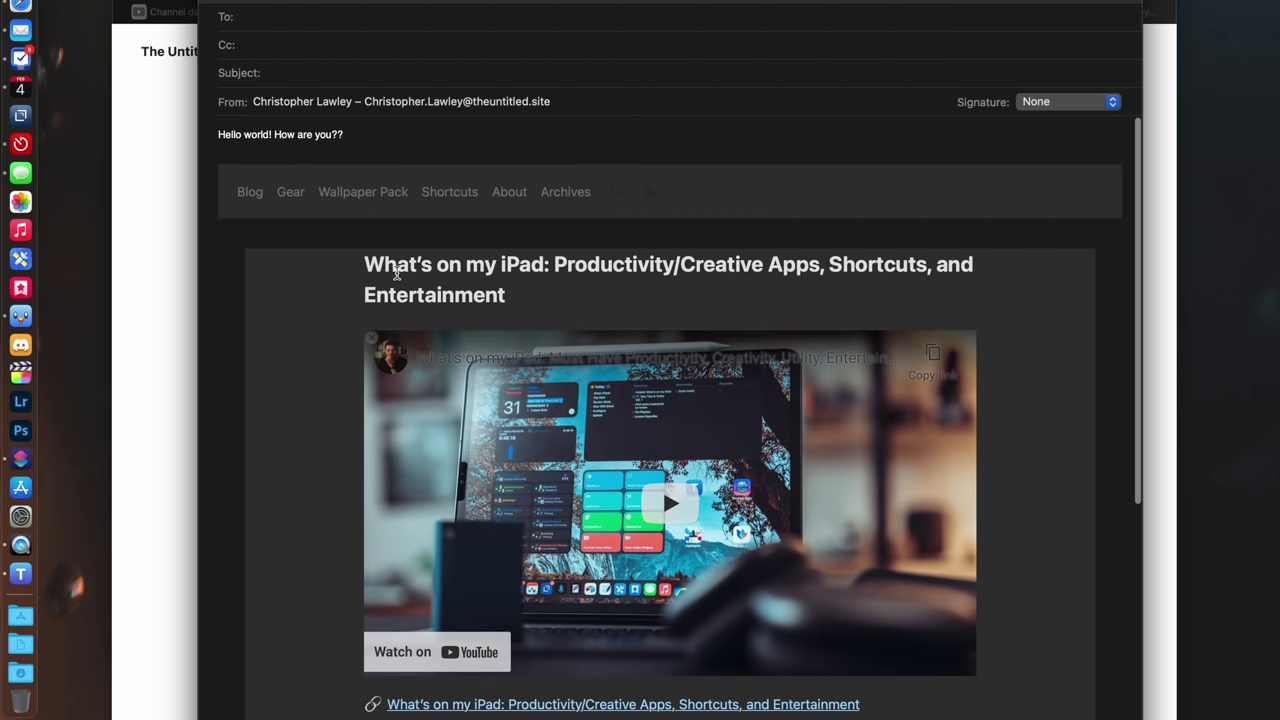
Undo the formatted paste and paste the blog text again as plain text with ⌥⇧⌘V
{"action": "key", "text": "super+z"}
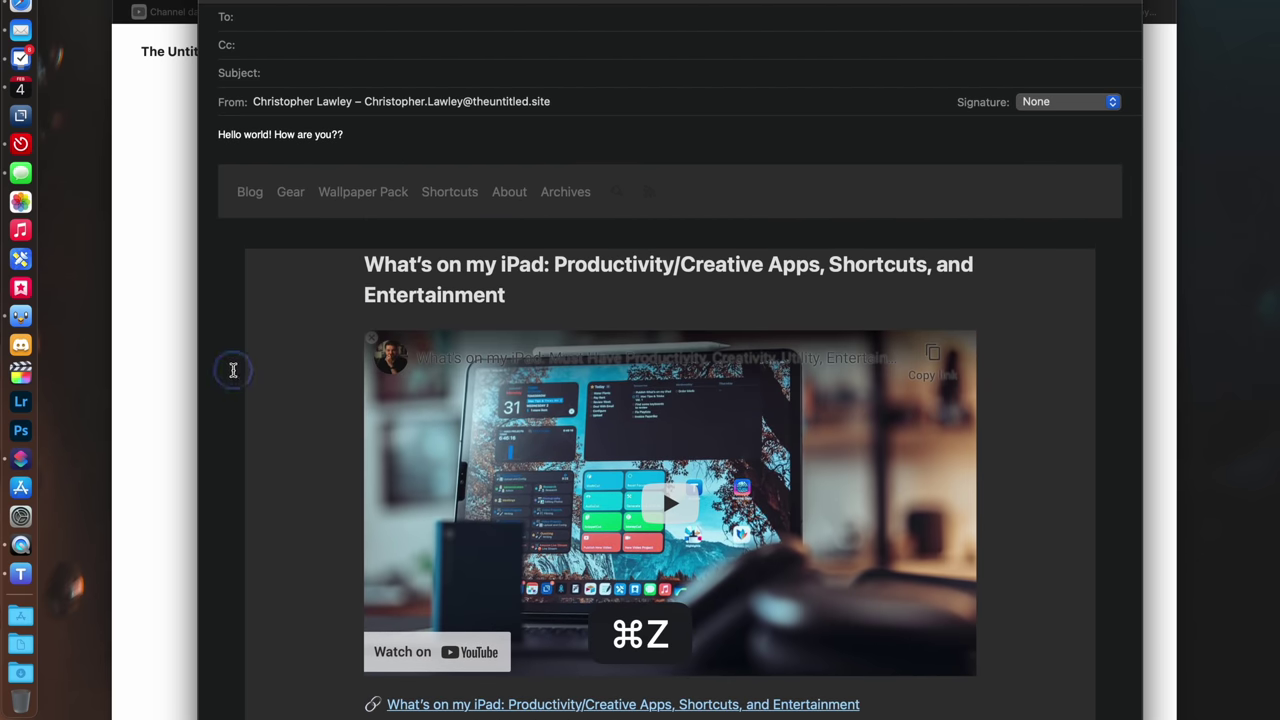
{"action": "key", "text": "super+z"}
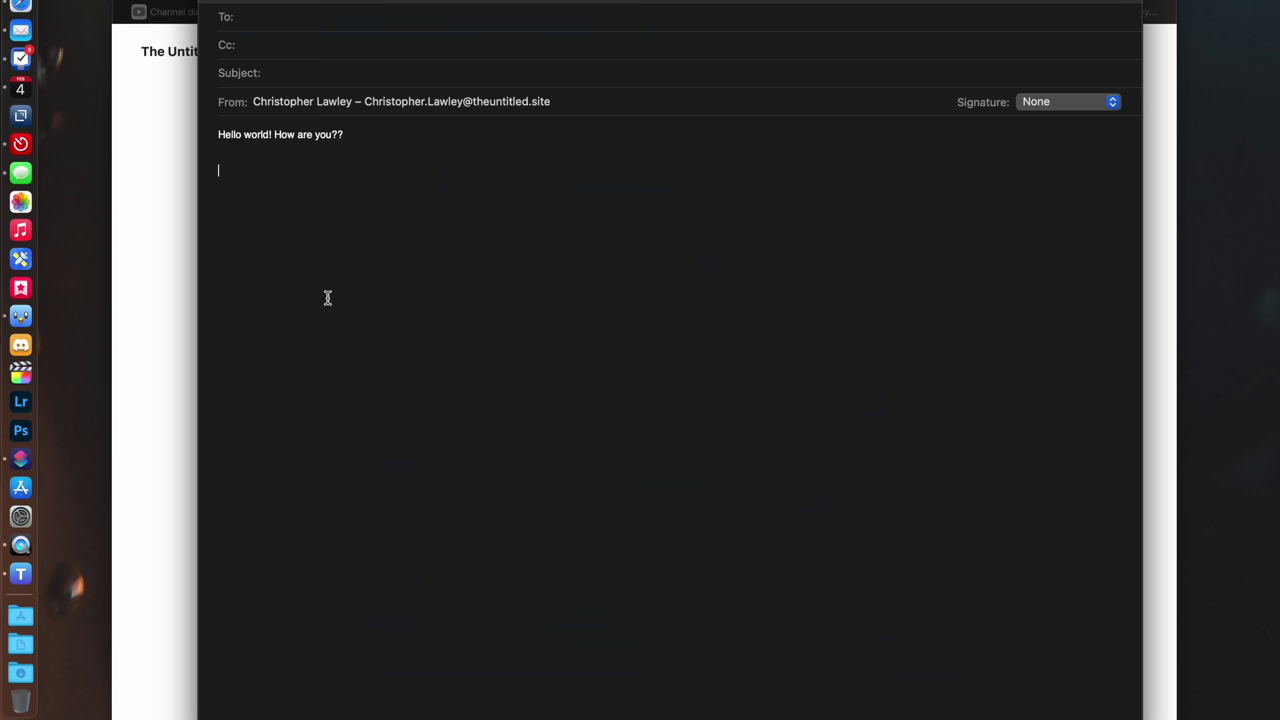
{"action": "key", "text": "alt+shift+super+v"}
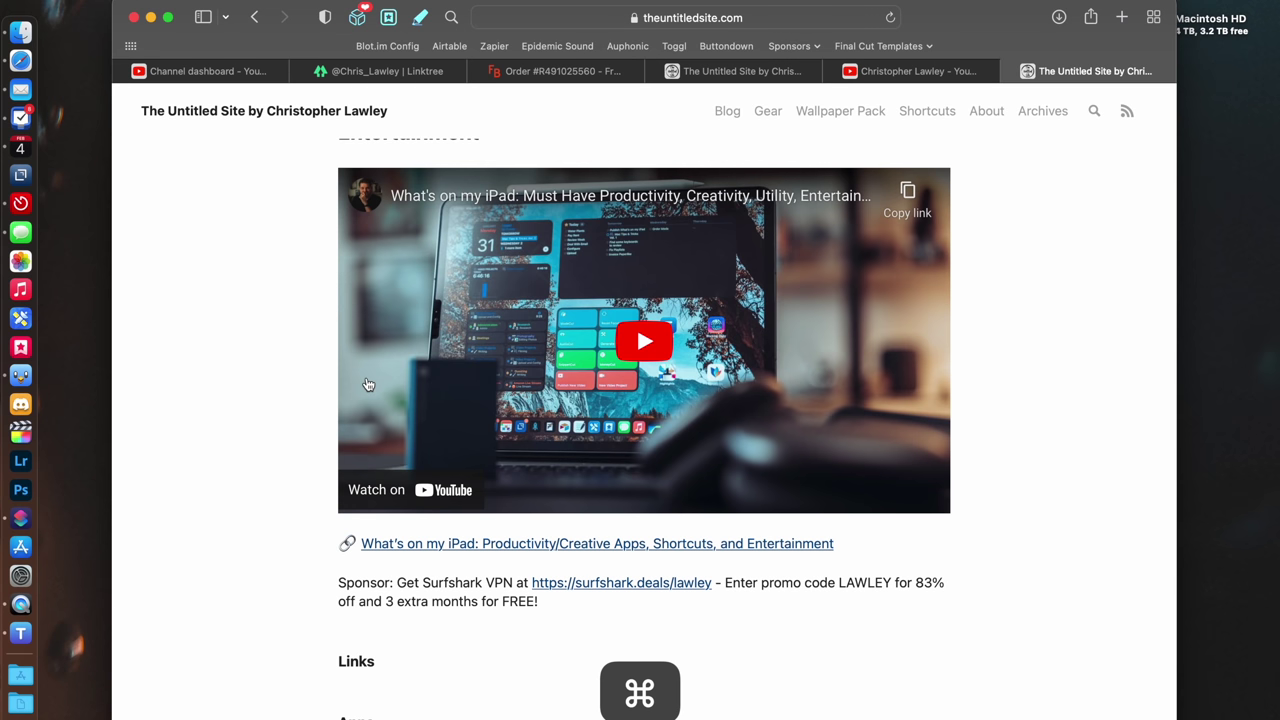
{"action": "key", "text": "super+l"}
Search Google for 'whats on my ipad christophe rlawley', then close the results tab
{"action": "type", "text": "whats on my ipad"}
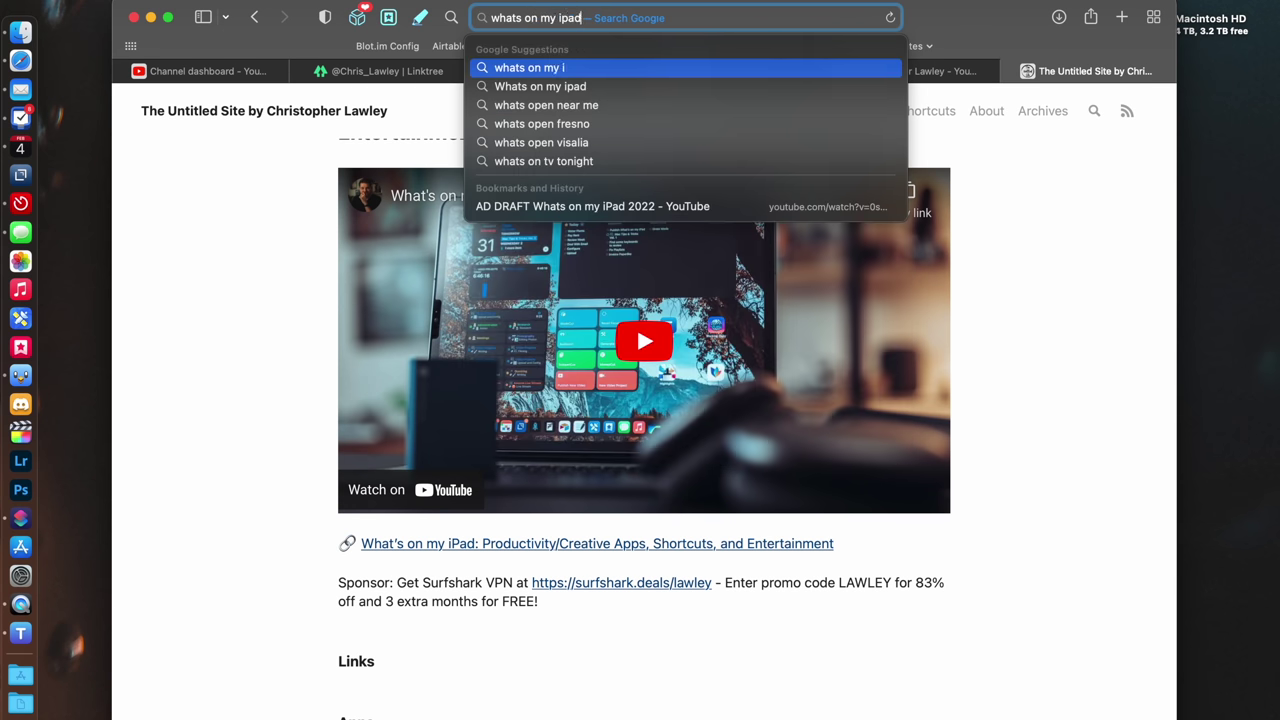
{"action": "type", "text": " christo"}
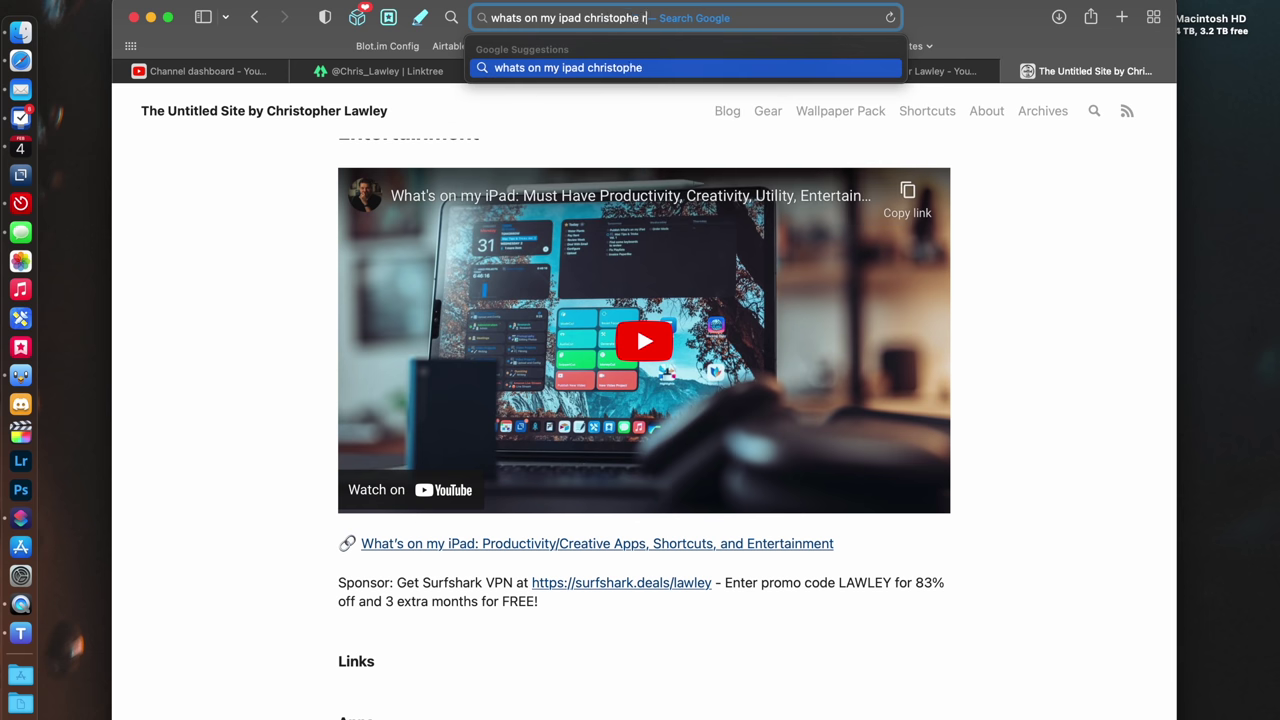
{"action": "type", "text": "phe rlawley"}
{"action": "key", "text": "Return"}
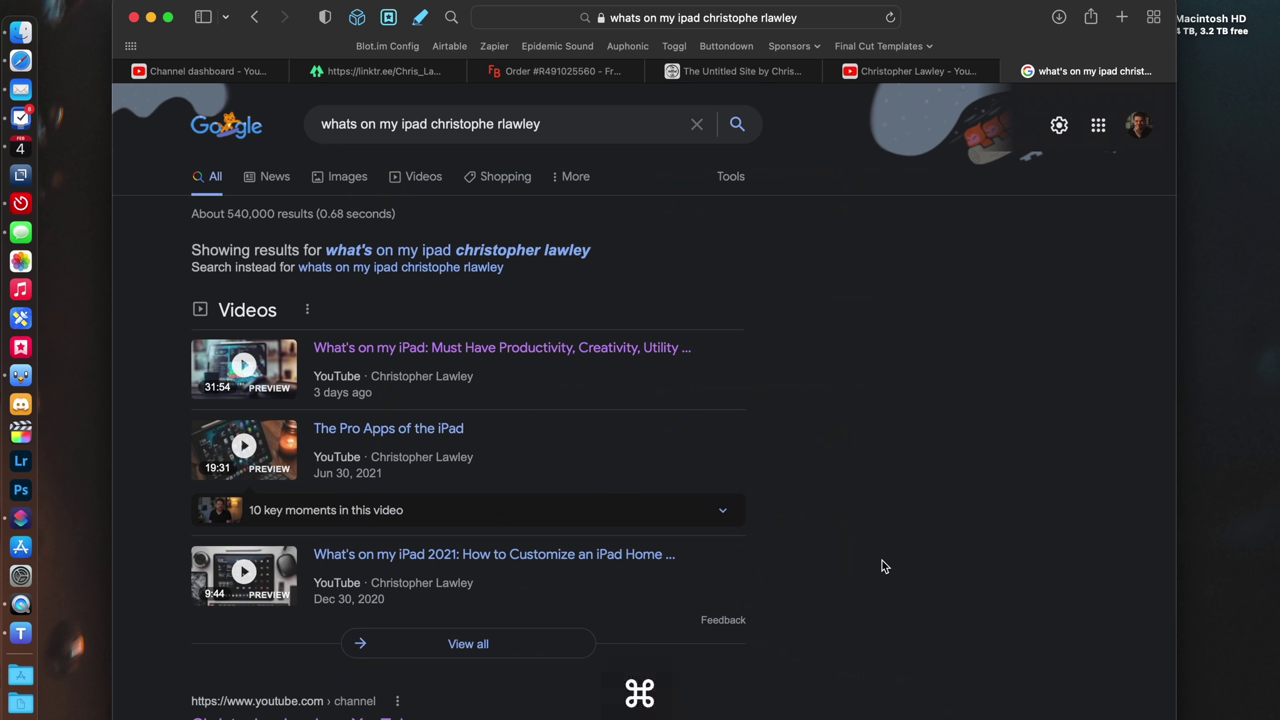
{"action": "key", "text": "super+w"}
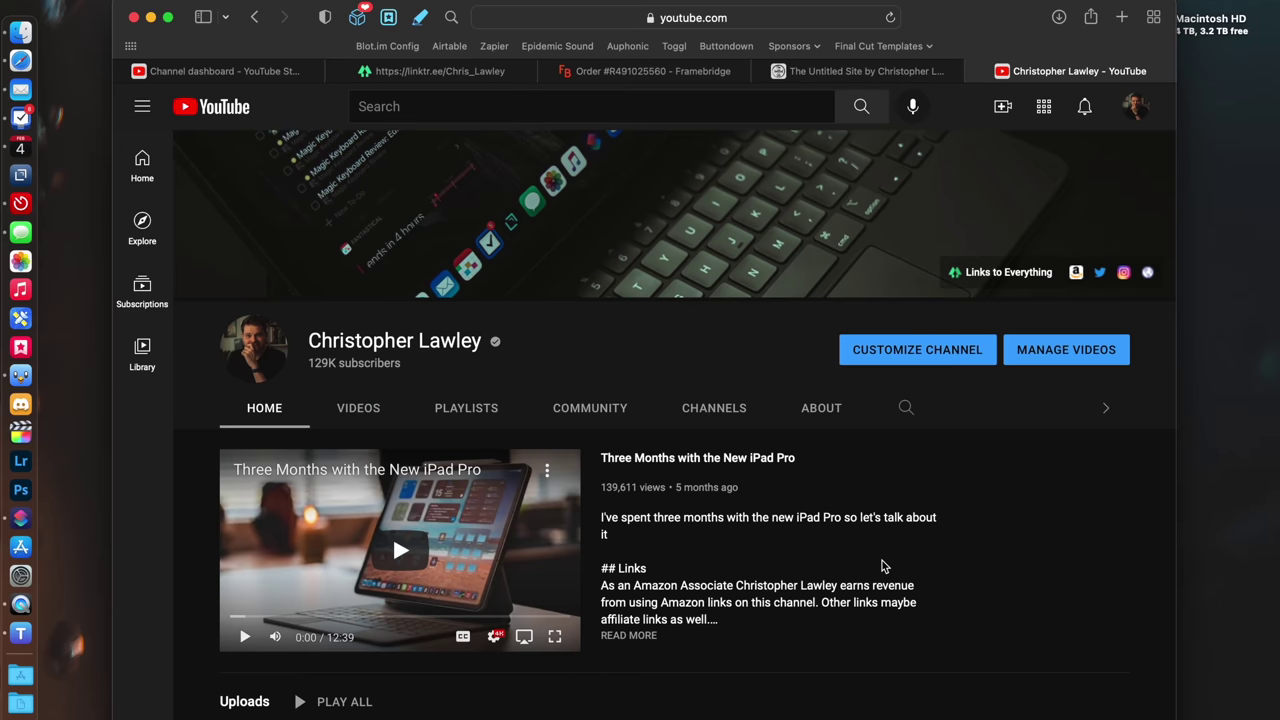
Close the Safari window and restore it, tabs included, with ⇧⌘T
{"action": "key", "text": "shift+super+w"}
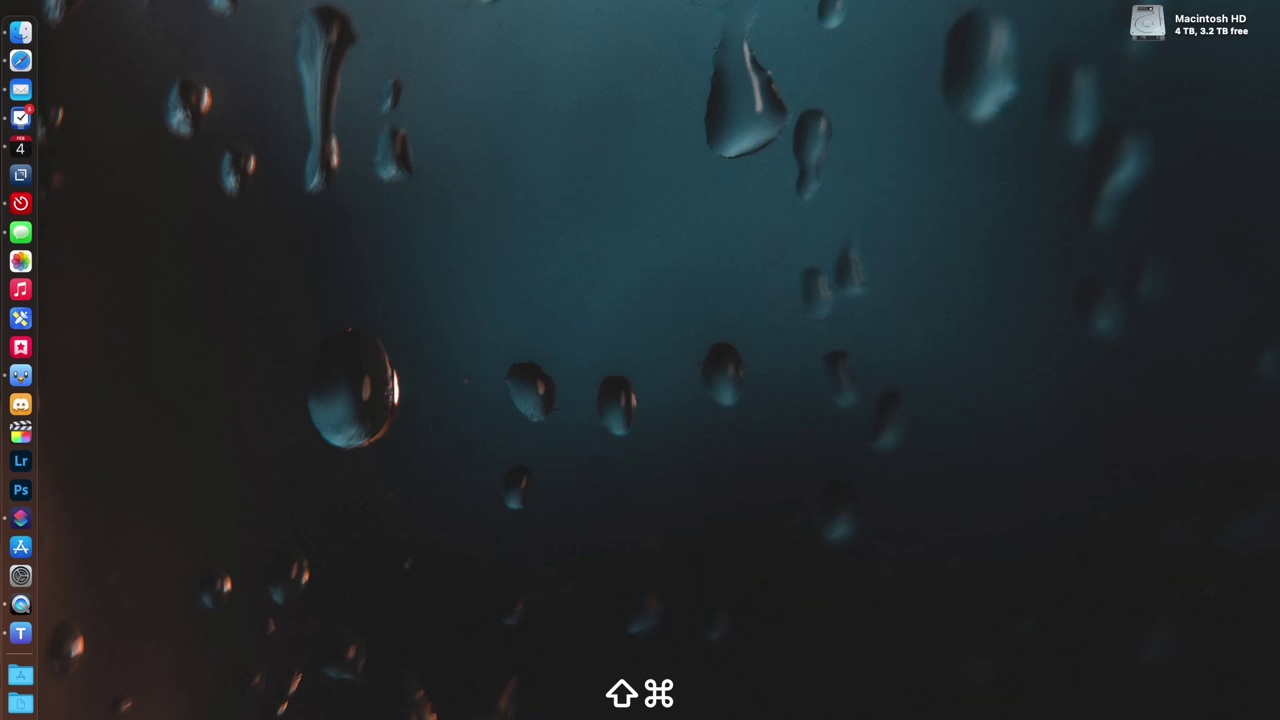
{"action": "key", "text": "shift+super+t"}
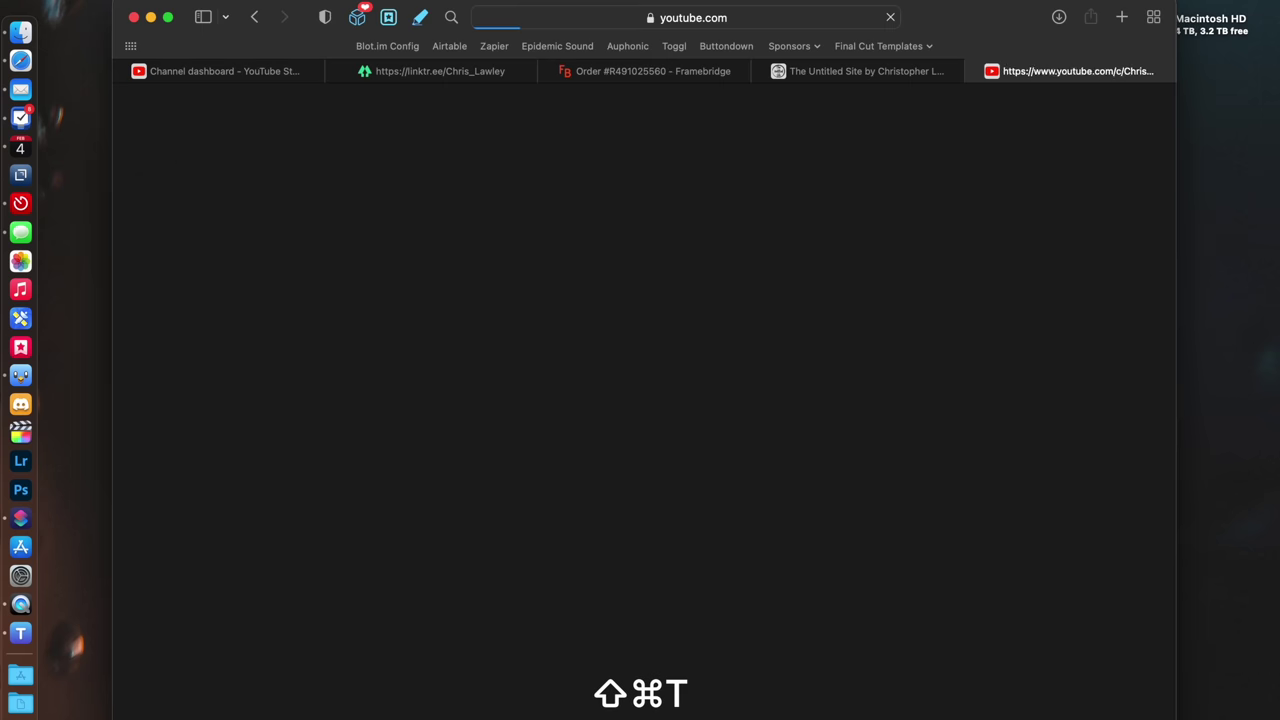
{"action": "key", "text": "shift+super+t"}
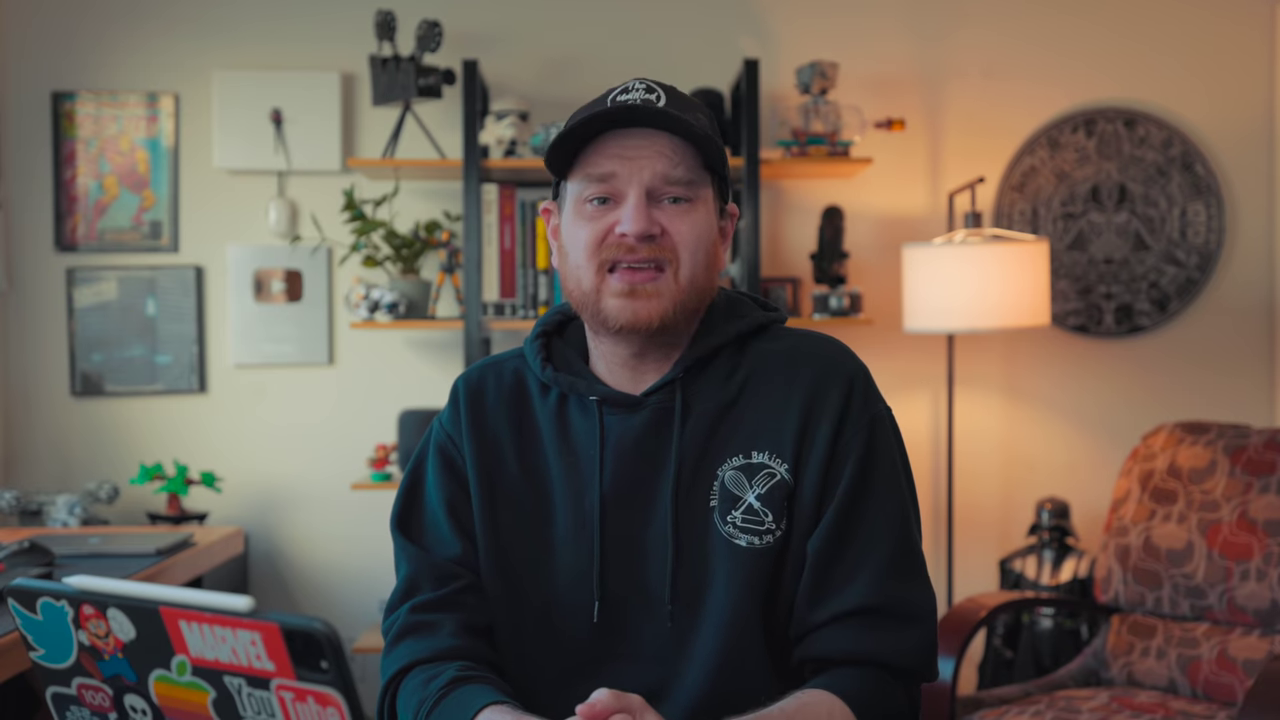
Connect to afp://NAS-FS01.local/ and mount its Time Machine volume
{"action": "key", "text": "super"}
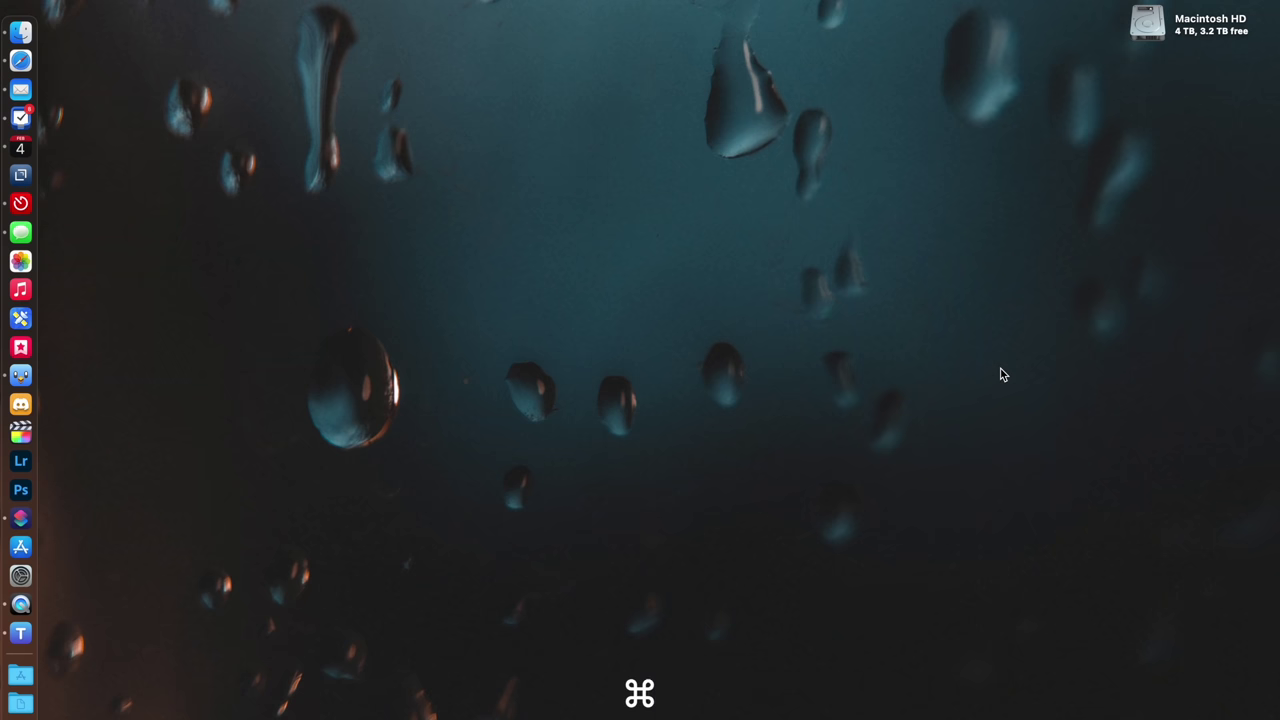
{"action": "key", "text": "super+k"}
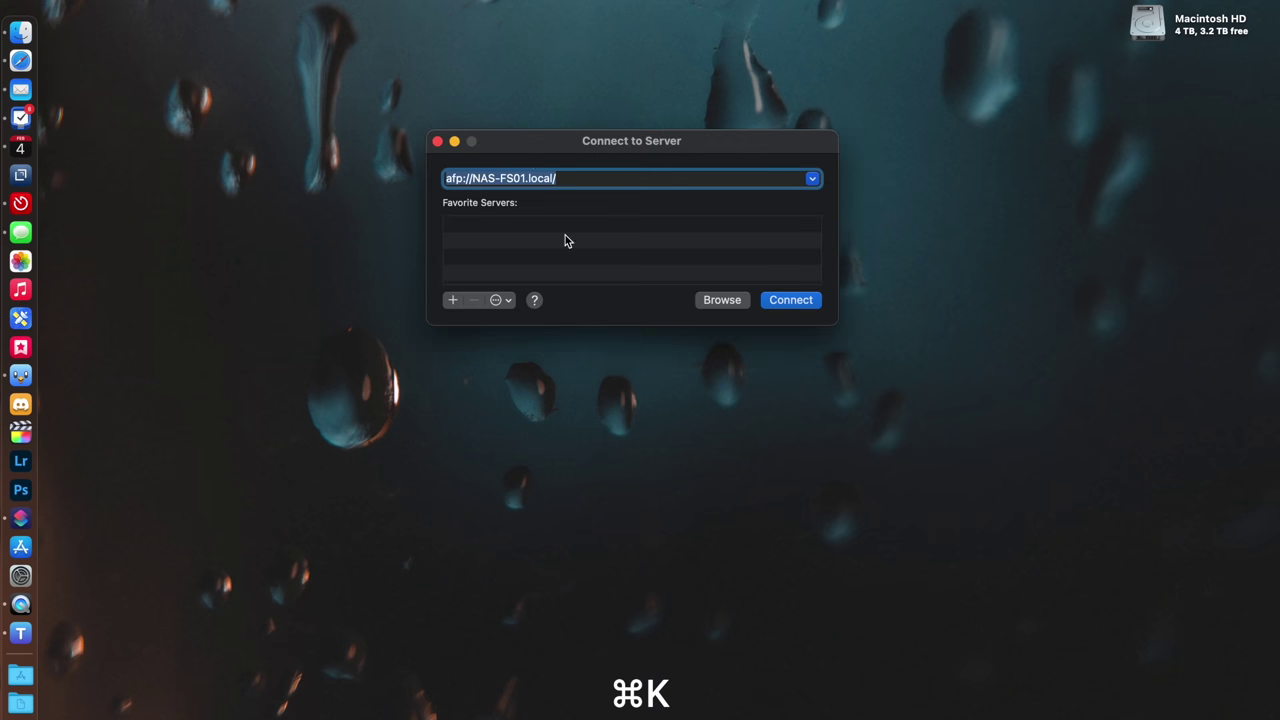
{"action": "left_click", "coordinate": [790, 300]}
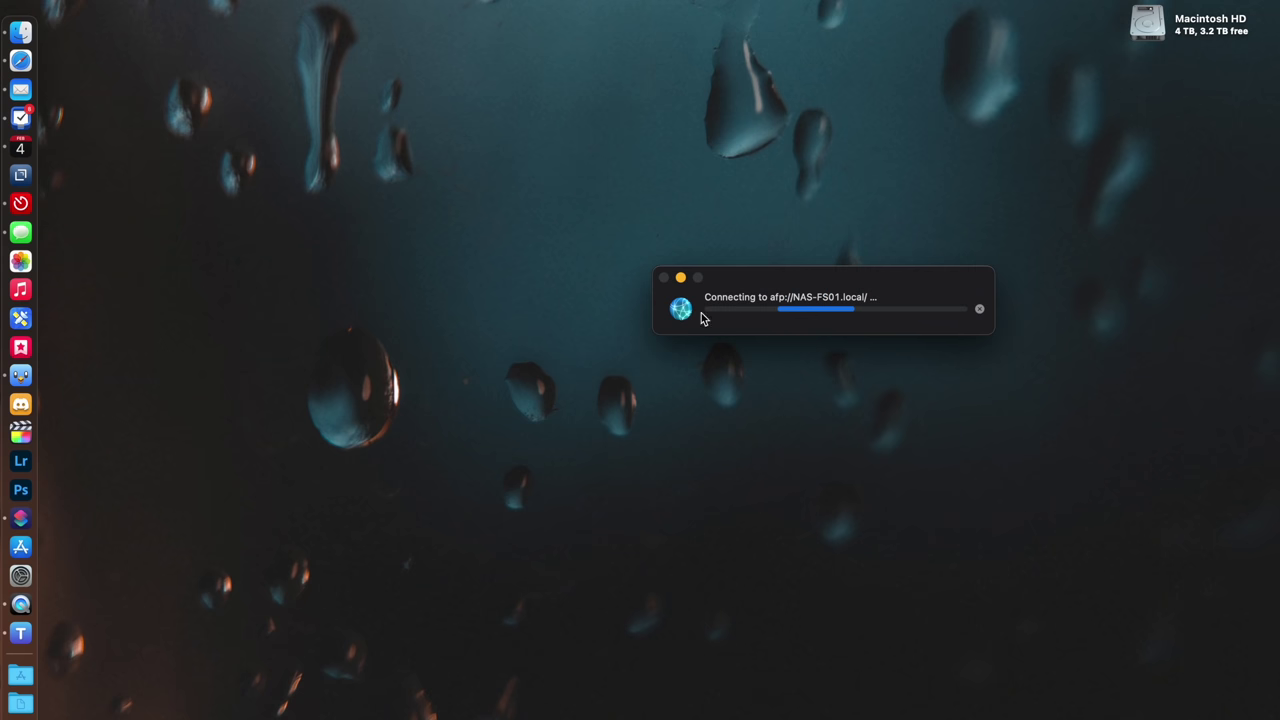
{"action": "left_click", "coordinate": [794, 406]}
Reconnect to the NAS-FS01 server from the Connect to Server prompt
{"action": "key", "text": "super+k"}
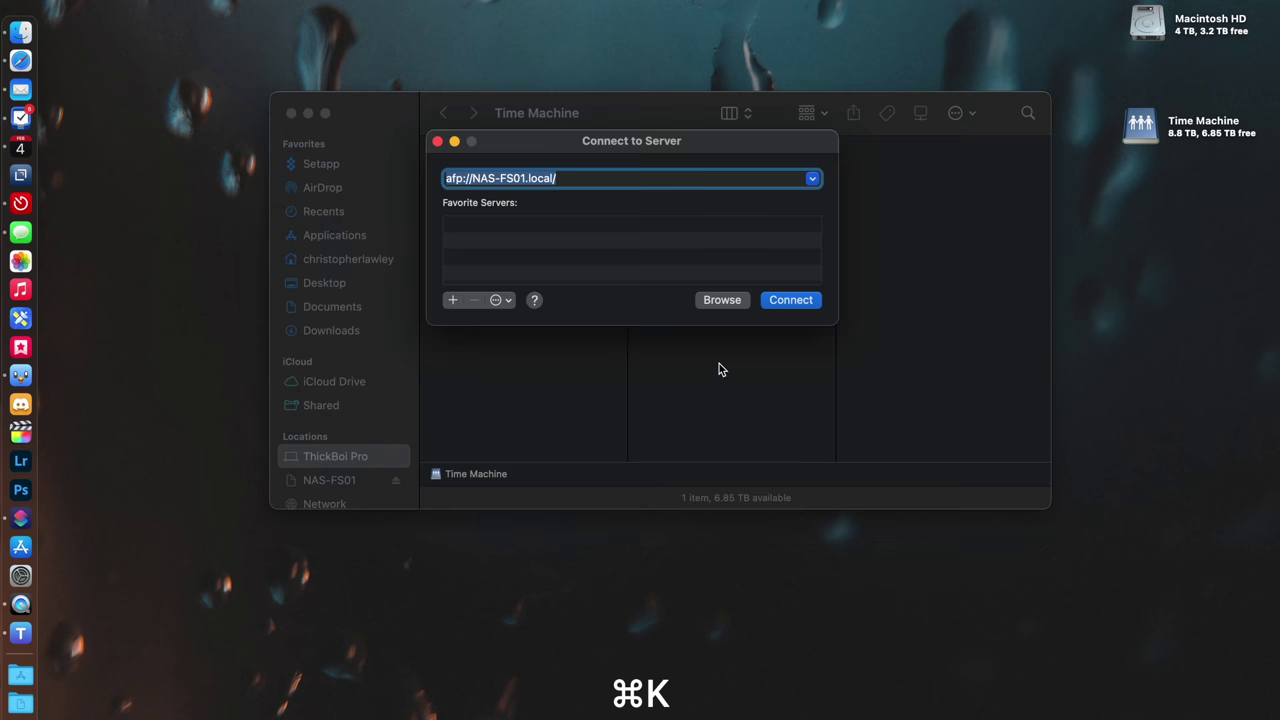
{"action": "left_click", "coordinate": [795, 299]}
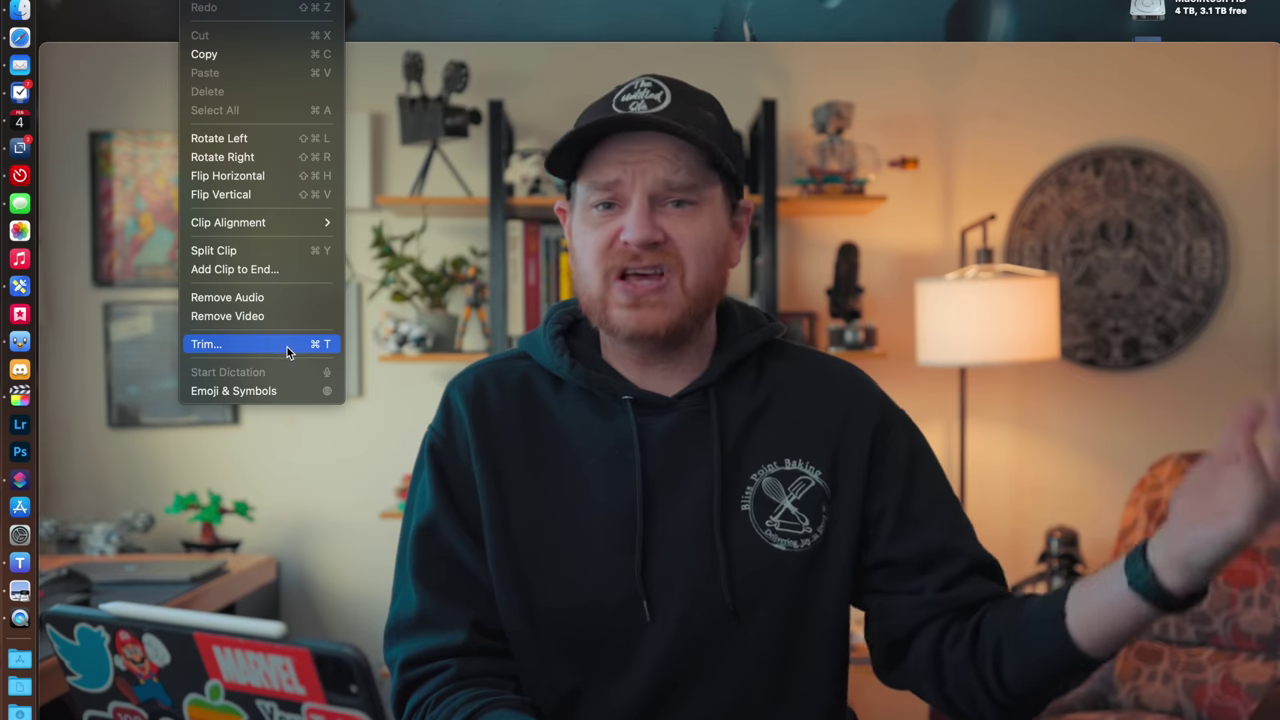
{"action": "left_click", "coordinate": [287, 347]}
Scrub through the video clip and play it back at 2.0× speed
{"action": "left_click_drag", "start_coordinate": [145, 685], "coordinate": [300, 686]}
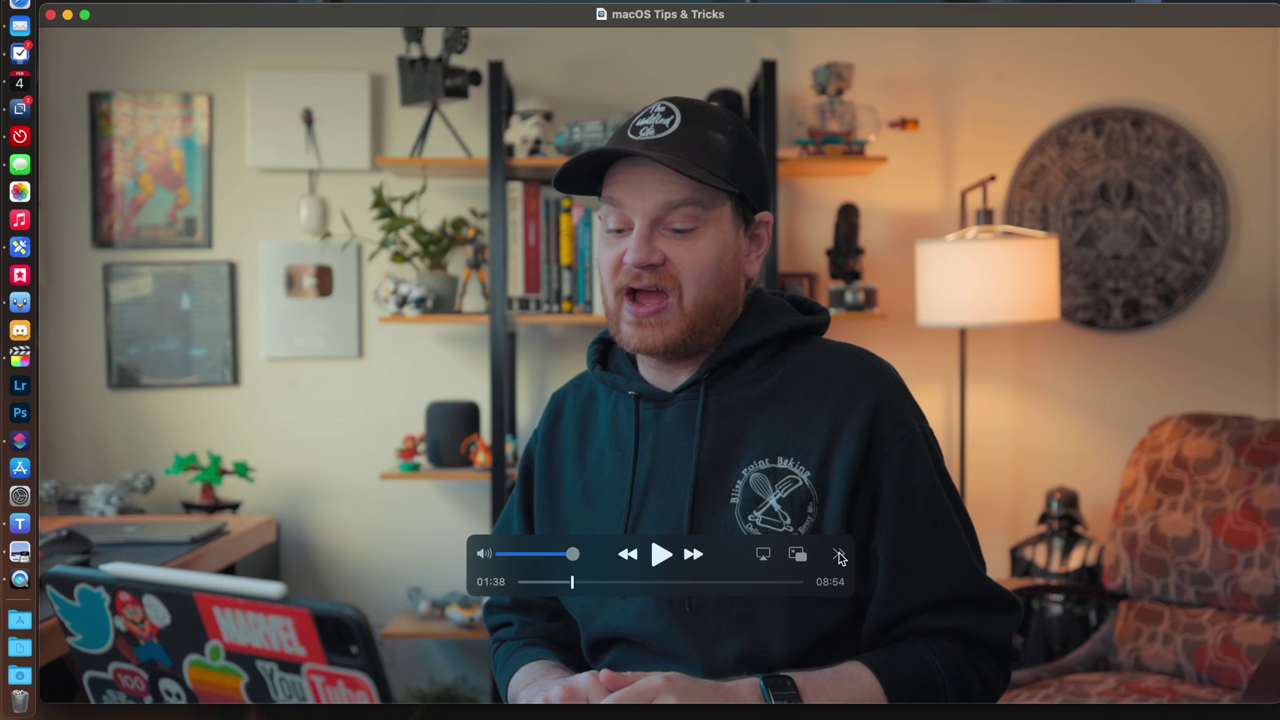
{"action": "left_click", "coordinate": [839, 555]}
{"action": "mouse_move", "coordinate": [890, 614]}
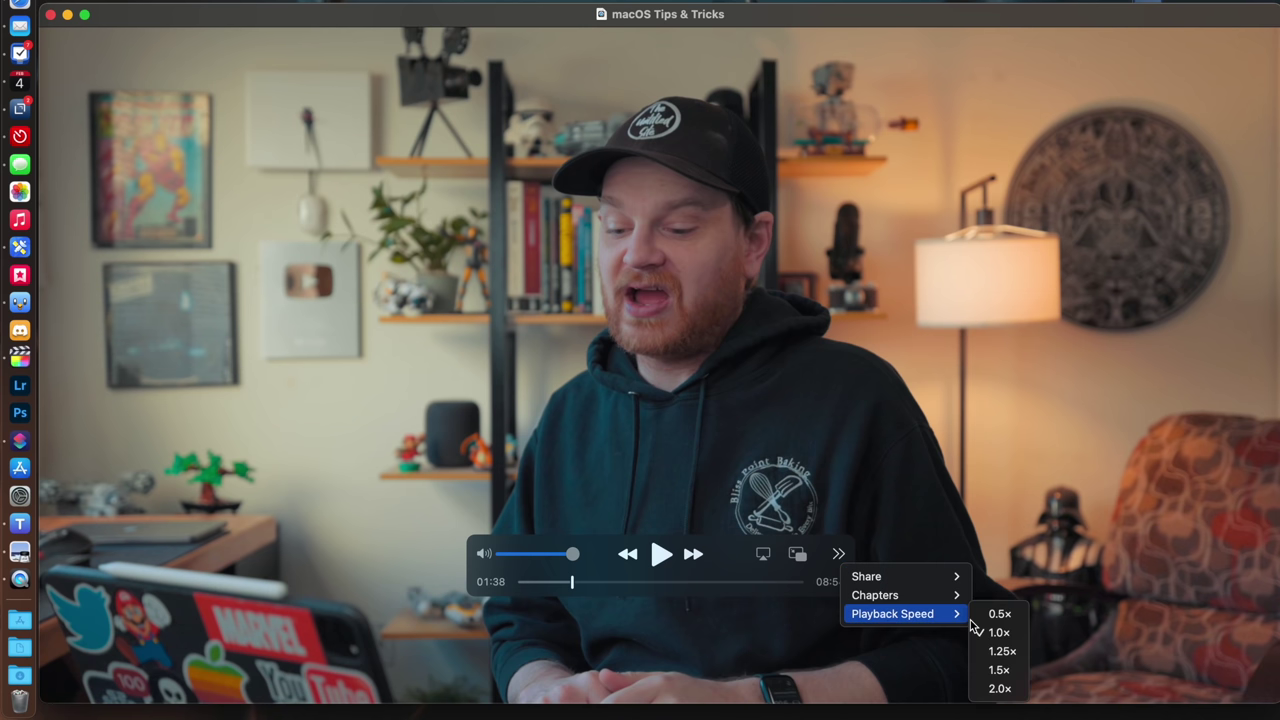
{"action": "left_click", "coordinate": [999, 688]}
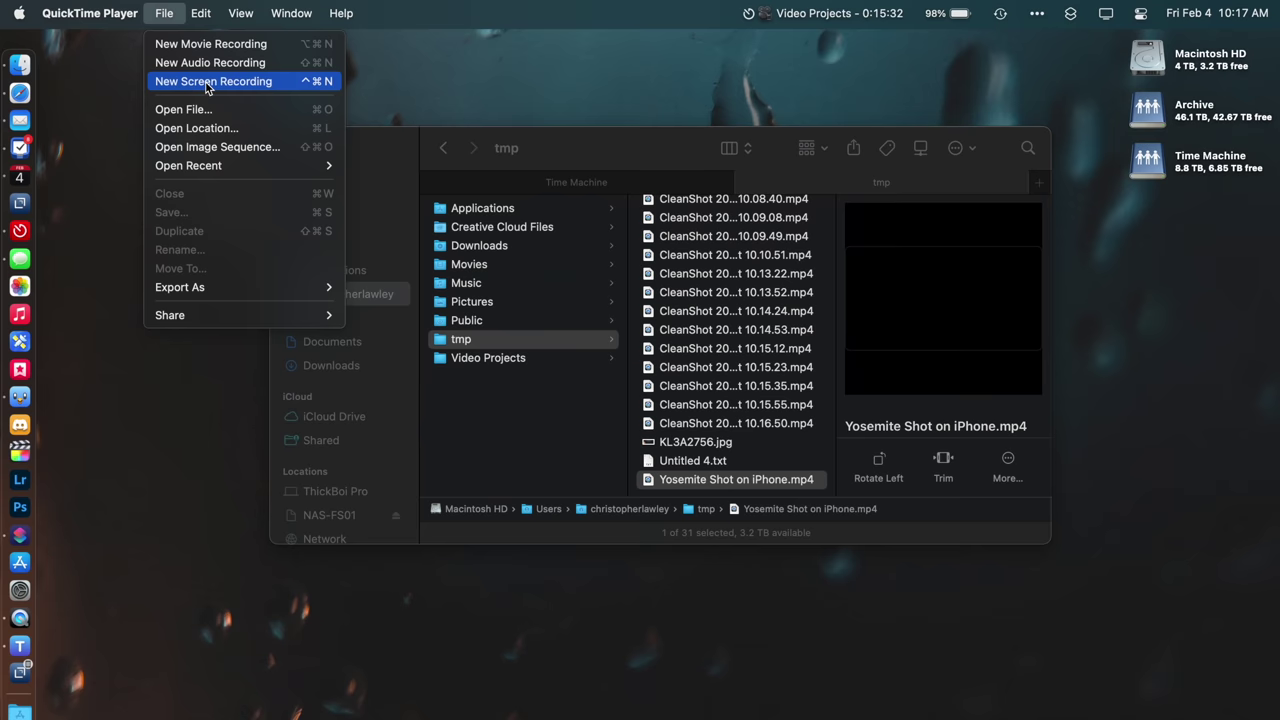
Record a short screen recording, checking its Options first, then close the playback
{"action": "left_click", "coordinate": [207, 64]}
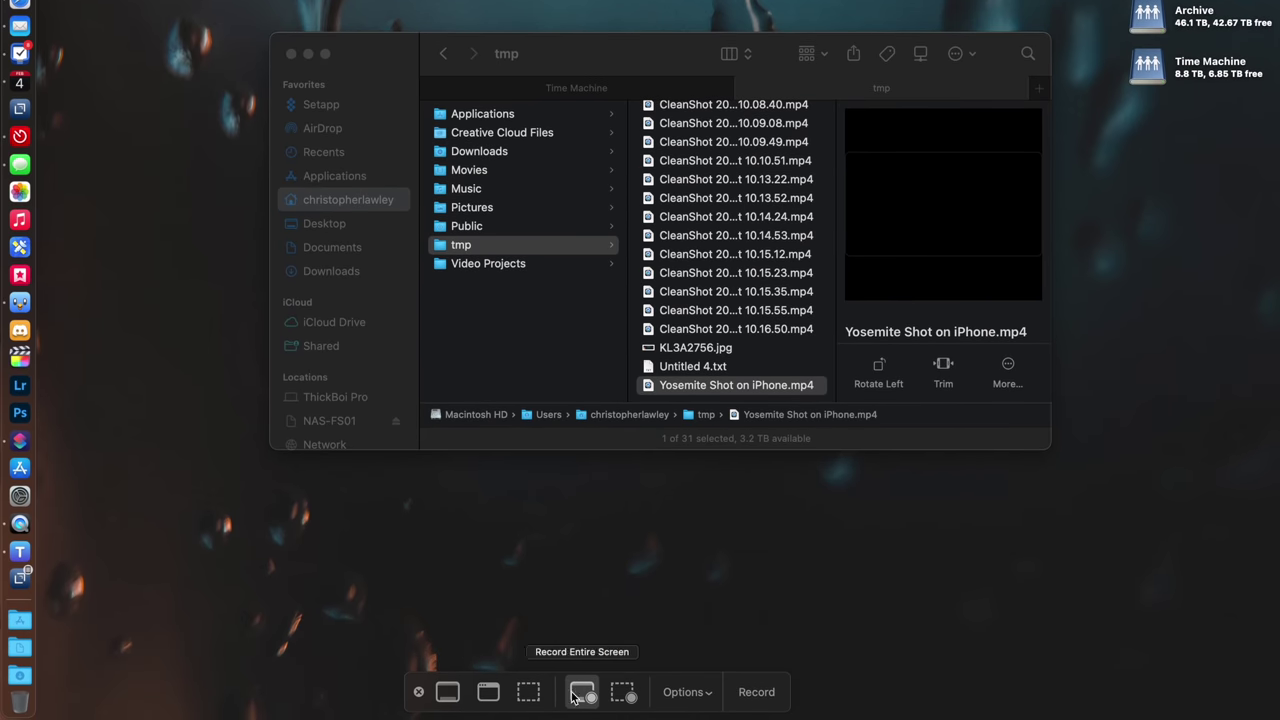
{"action": "left_click", "coordinate": [714, 692]}
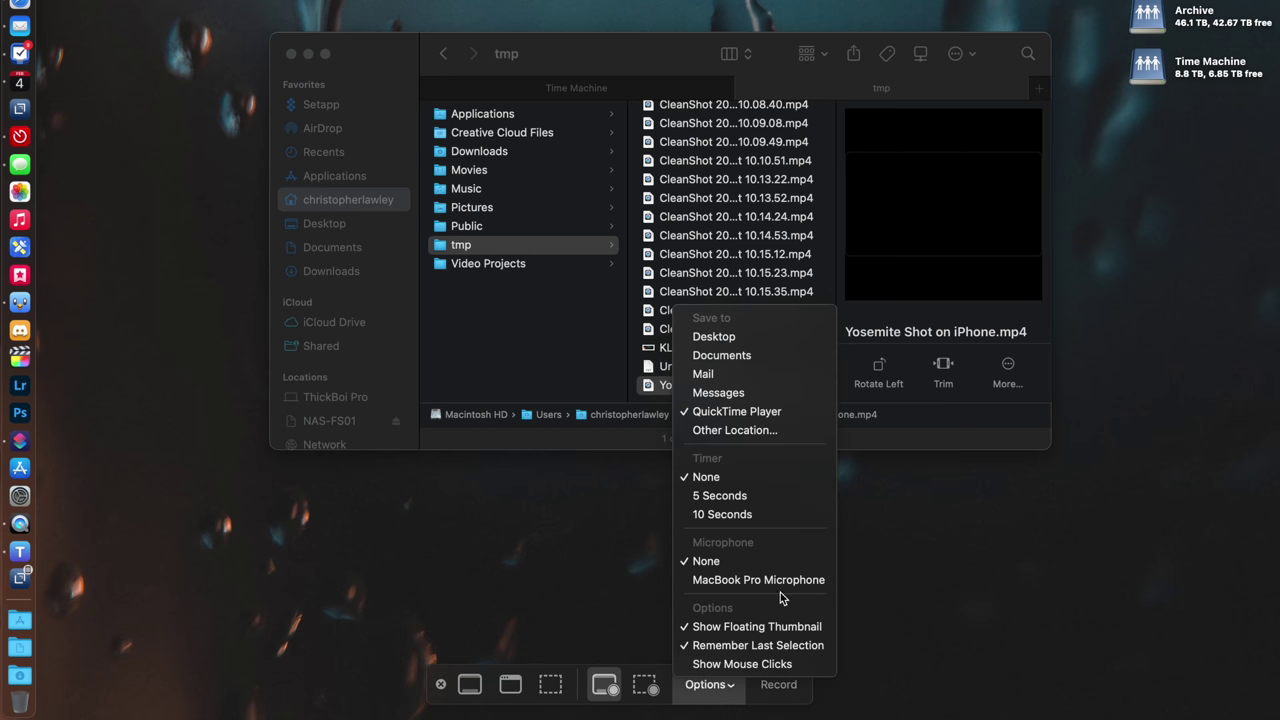
{"action": "left_click", "coordinate": [726, 690]}
{"action": "left_click", "coordinate": [777, 688]}
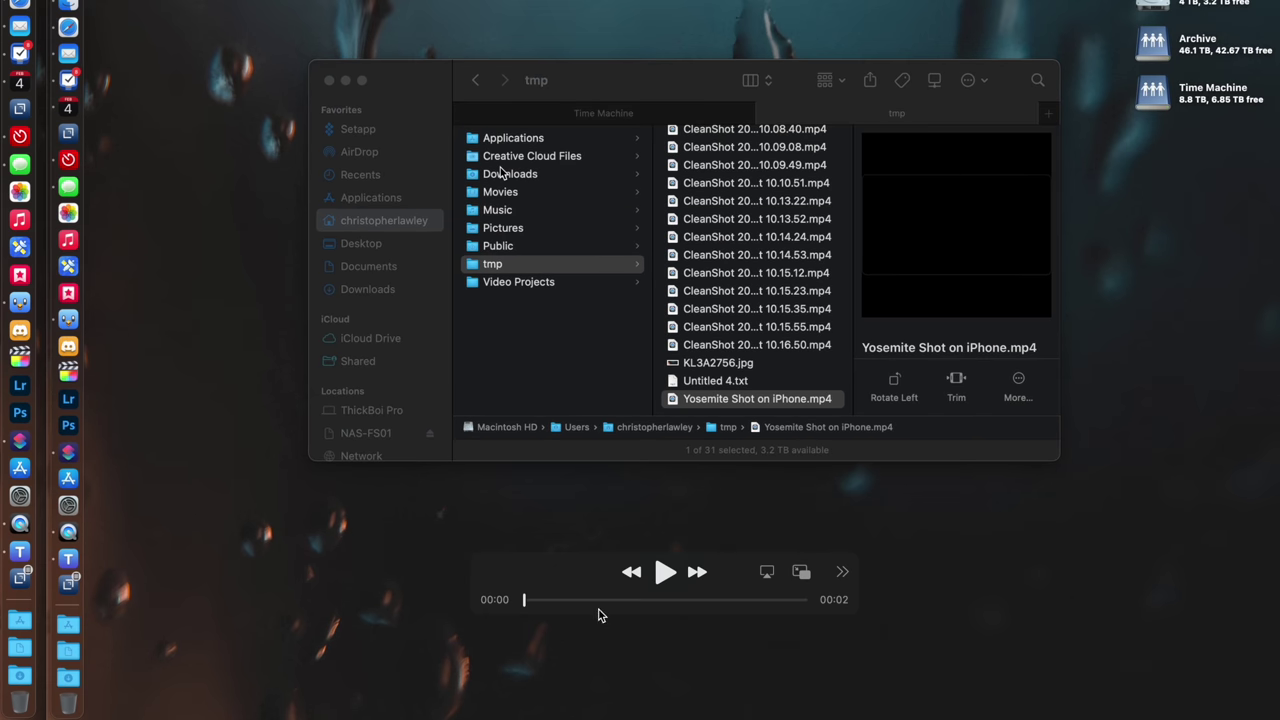
{"action": "key", "text": "super+w"}
Start a new webcam movie recording from QuickTime's File menu
{"action": "left_click", "coordinate": [168, 12]}
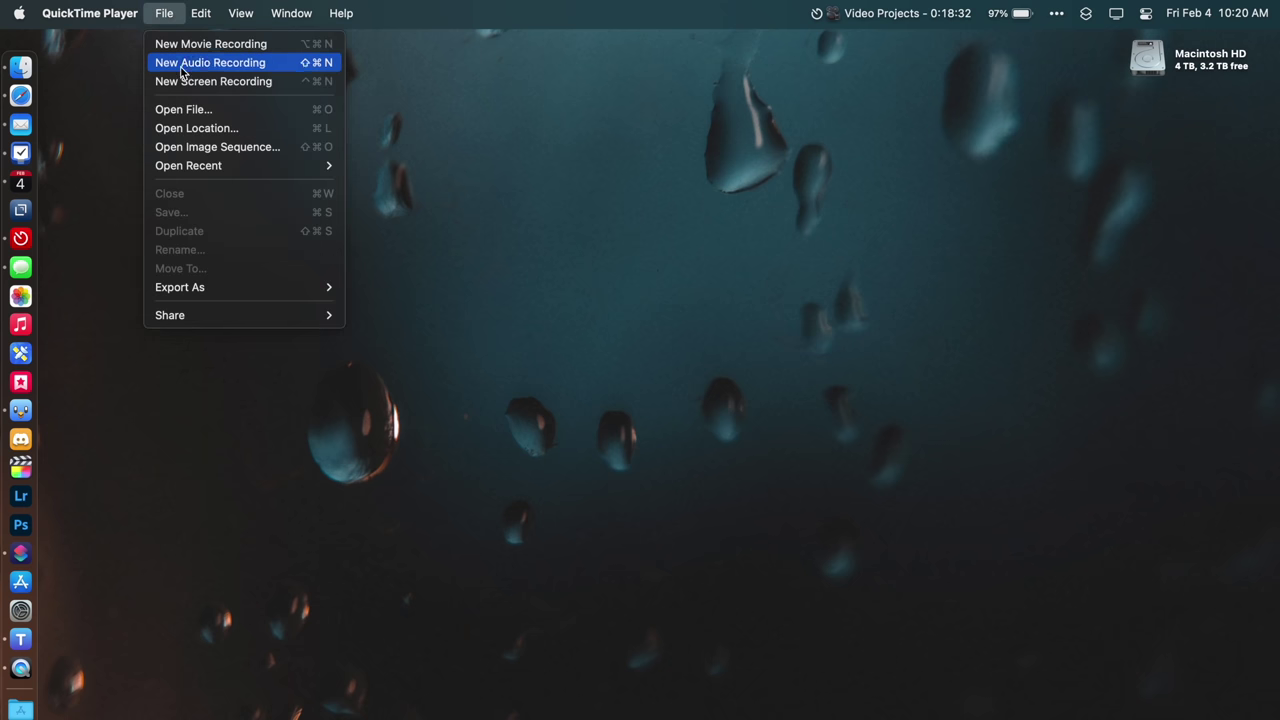
{"action": "left_click", "coordinate": [180, 50]}
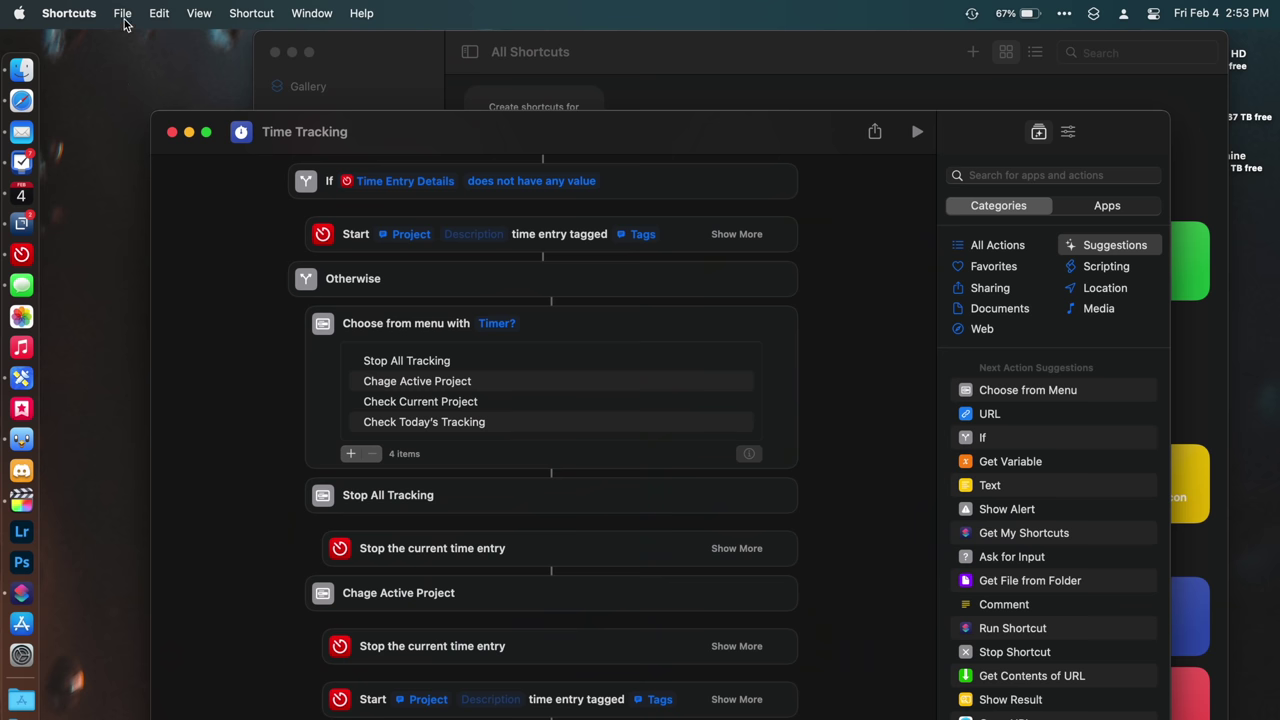
{"action": "left_click", "coordinate": [123, 15]}
Add the Time Tracking shortcut to the Dock and run it via the launcher search 'time trac'
{"action": "left_click", "coordinate": [146, 246]}
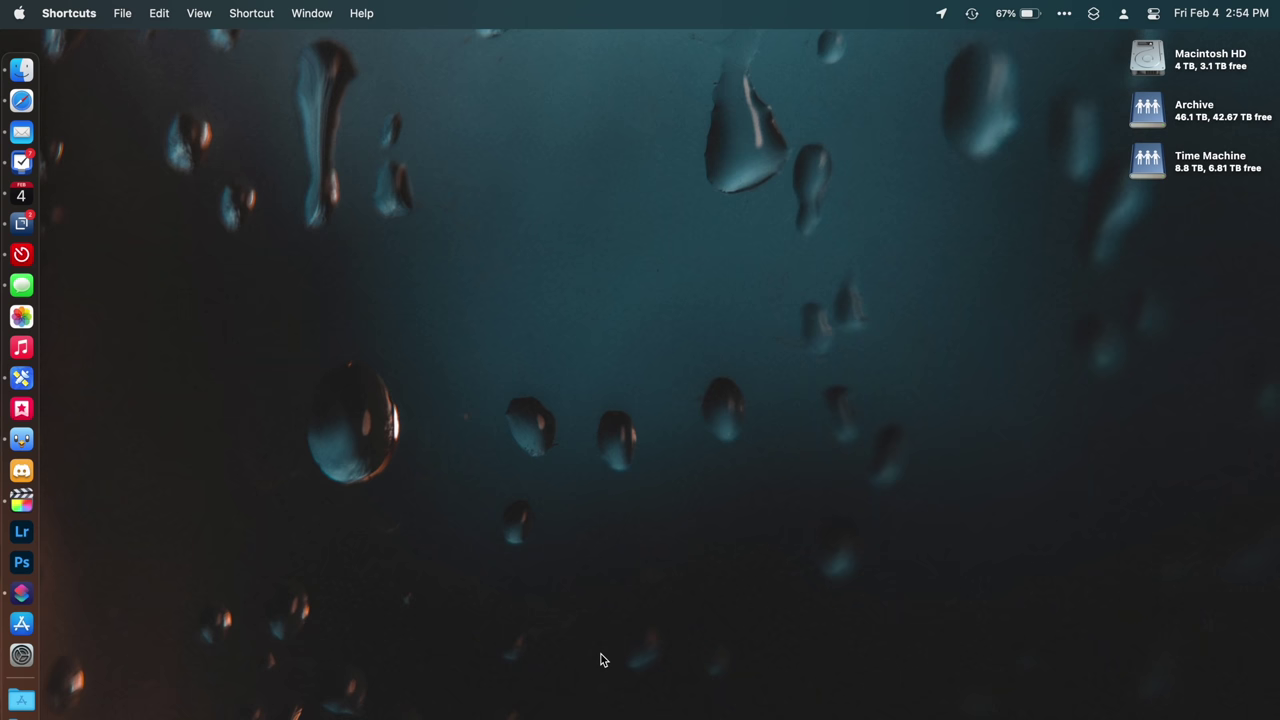
{"action": "key", "text": "alt+space"}
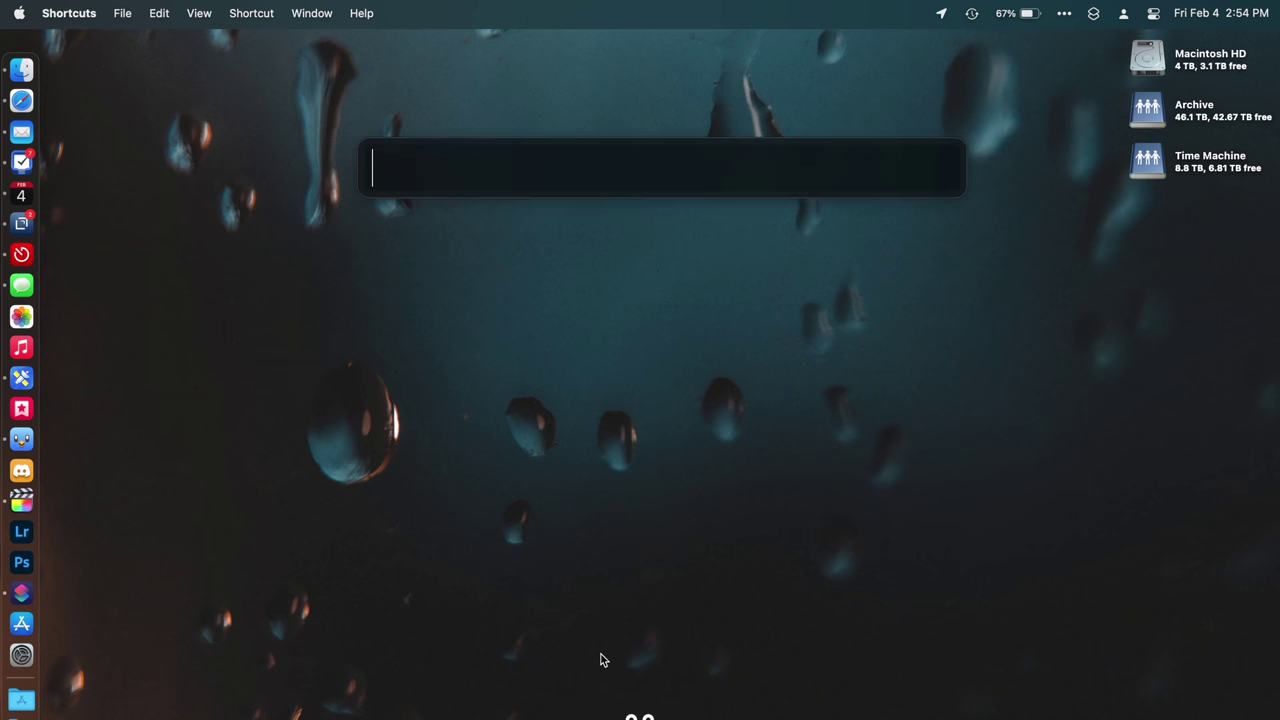
{"action": "type", "text": "time tracking"}
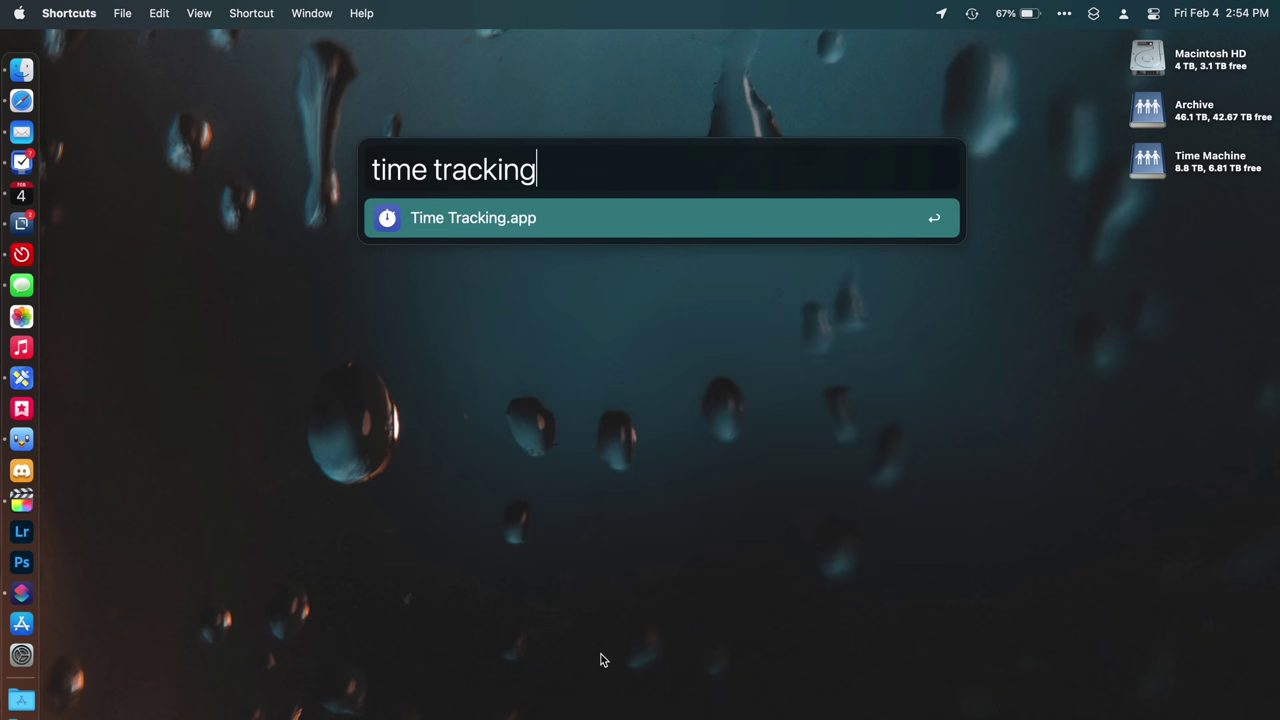
{"action": "key", "text": "Return"}
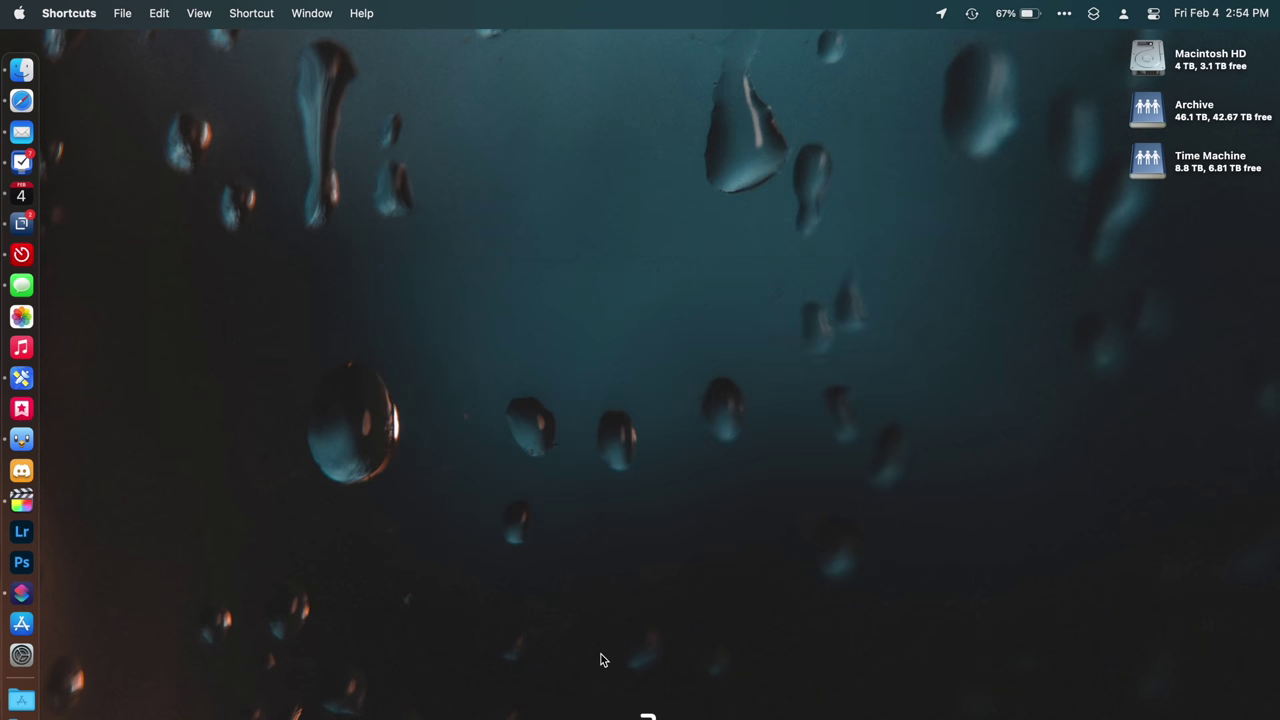
Pick the Video Projects project, confirm the project and tag dialogs, and open Timery
{"action": "scroll", "coordinate": [631, 249], "scroll_direction": "down", "scroll_amount": 3}
{"action": "scroll", "coordinate": [620, 270], "scroll_direction": "up", "scroll_amount": 3}
{"action": "left_click", "coordinate": [605, 287]}
{"action": "left_click", "coordinate": [797, 380]}
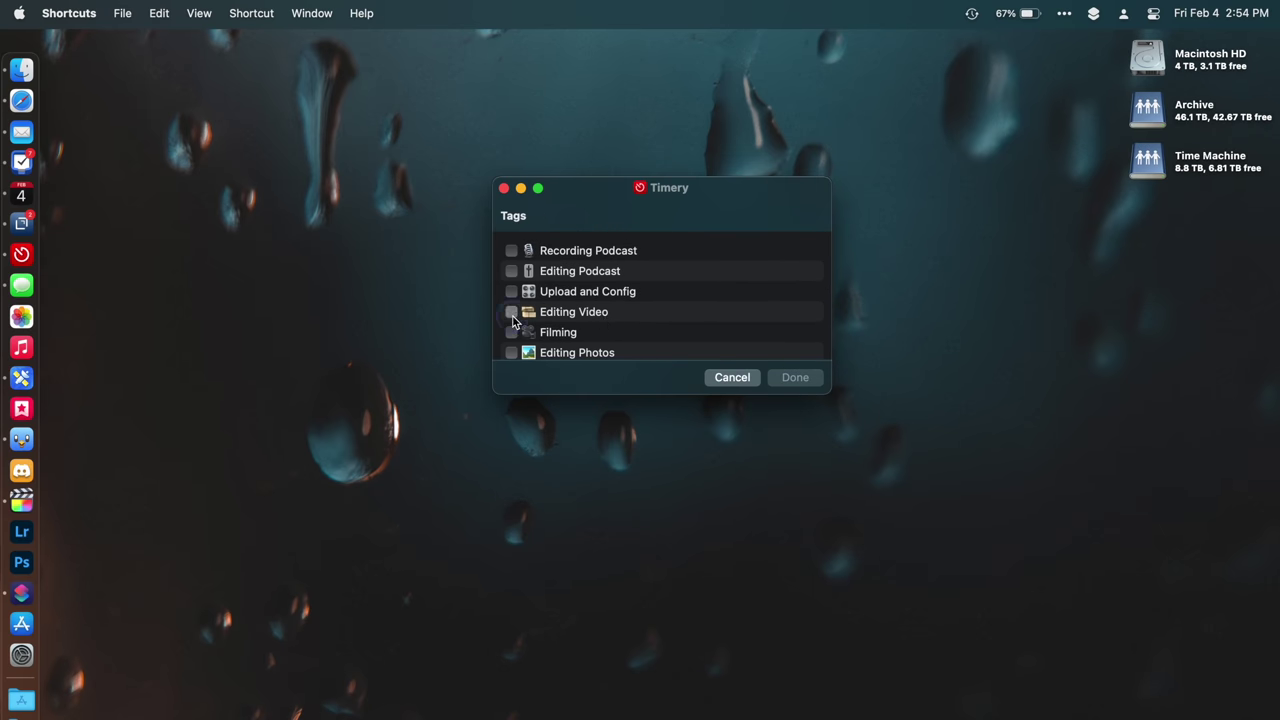
{"action": "left_click", "coordinate": [783, 377]}
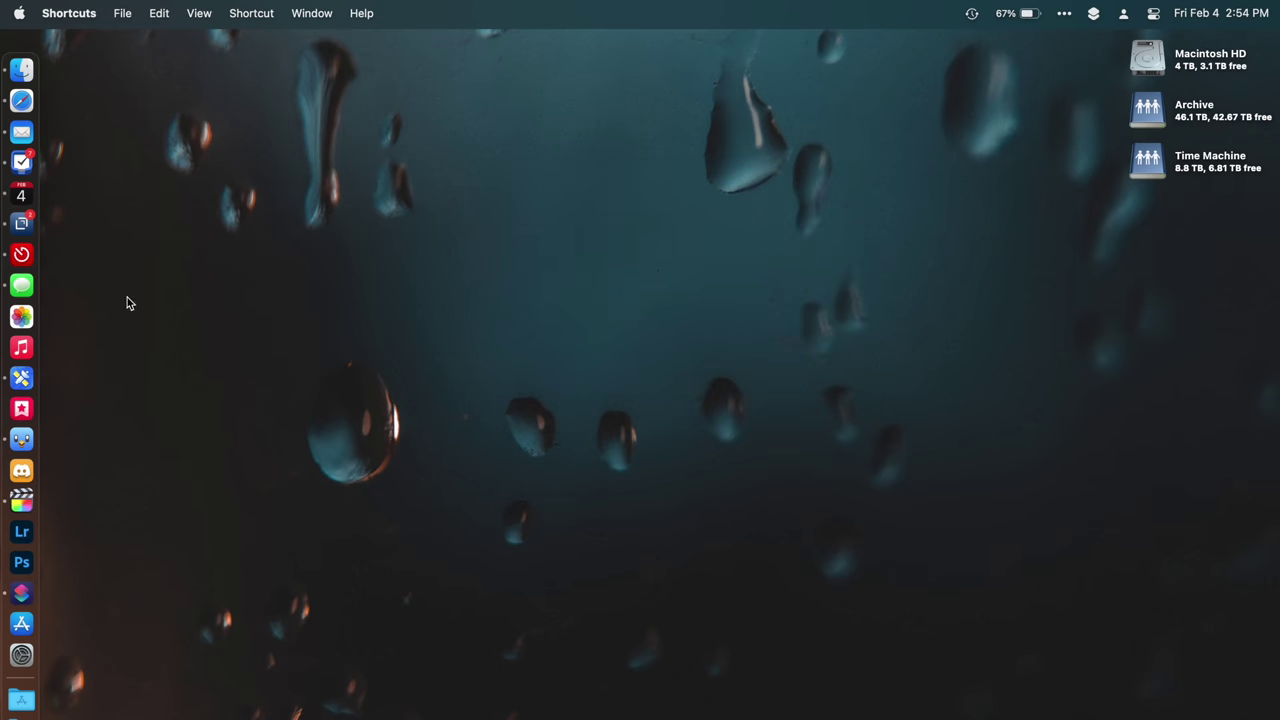
{"action": "left_click", "coordinate": [23, 254]}
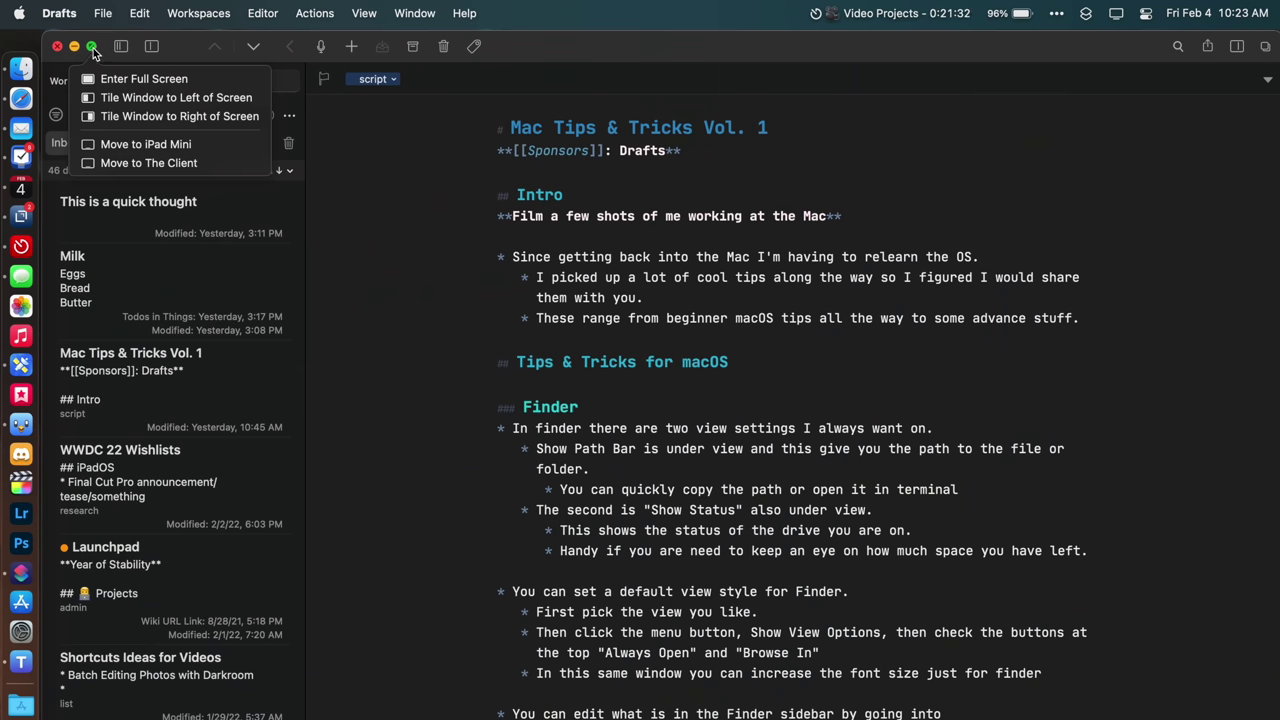
{"action": "left_click", "coordinate": [92, 47]}
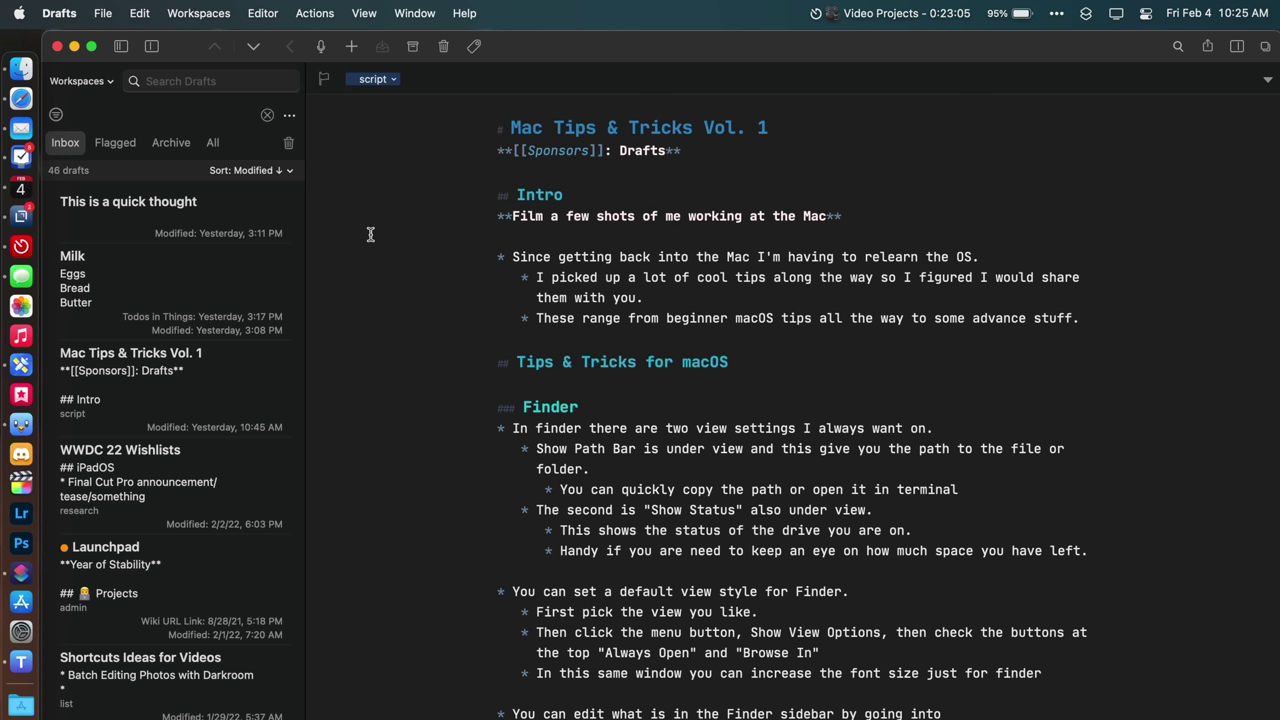
Tile Drafts to the left half of the screen with Things on the right
{"action": "mouse_move", "coordinate": [92, 47]}
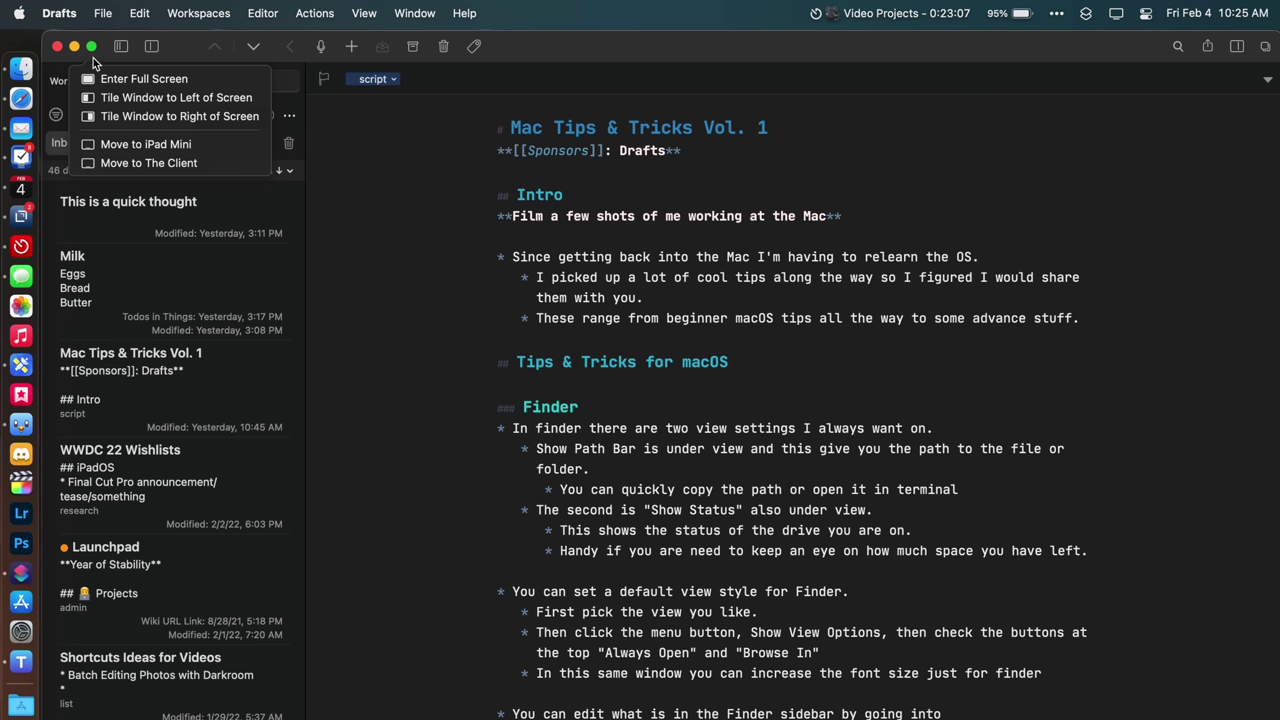
{"action": "left_click", "coordinate": [106, 100]}
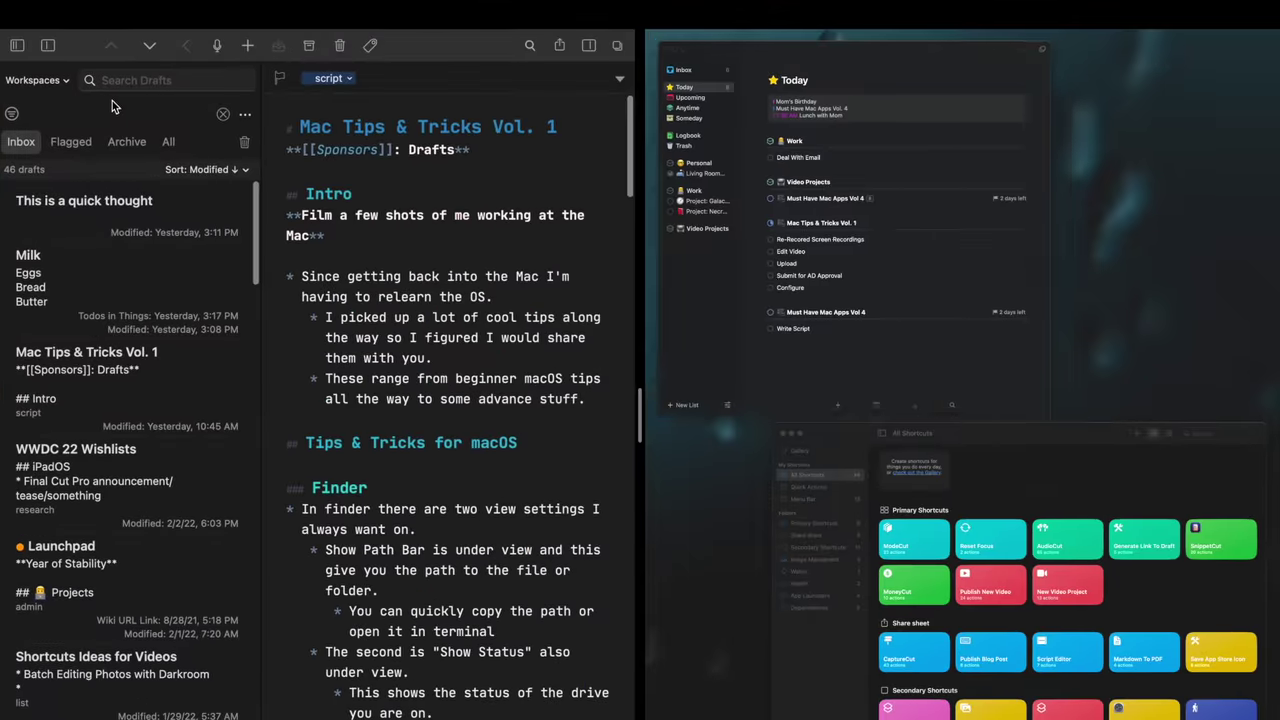
{"action": "left_click", "coordinate": [826, 261]}
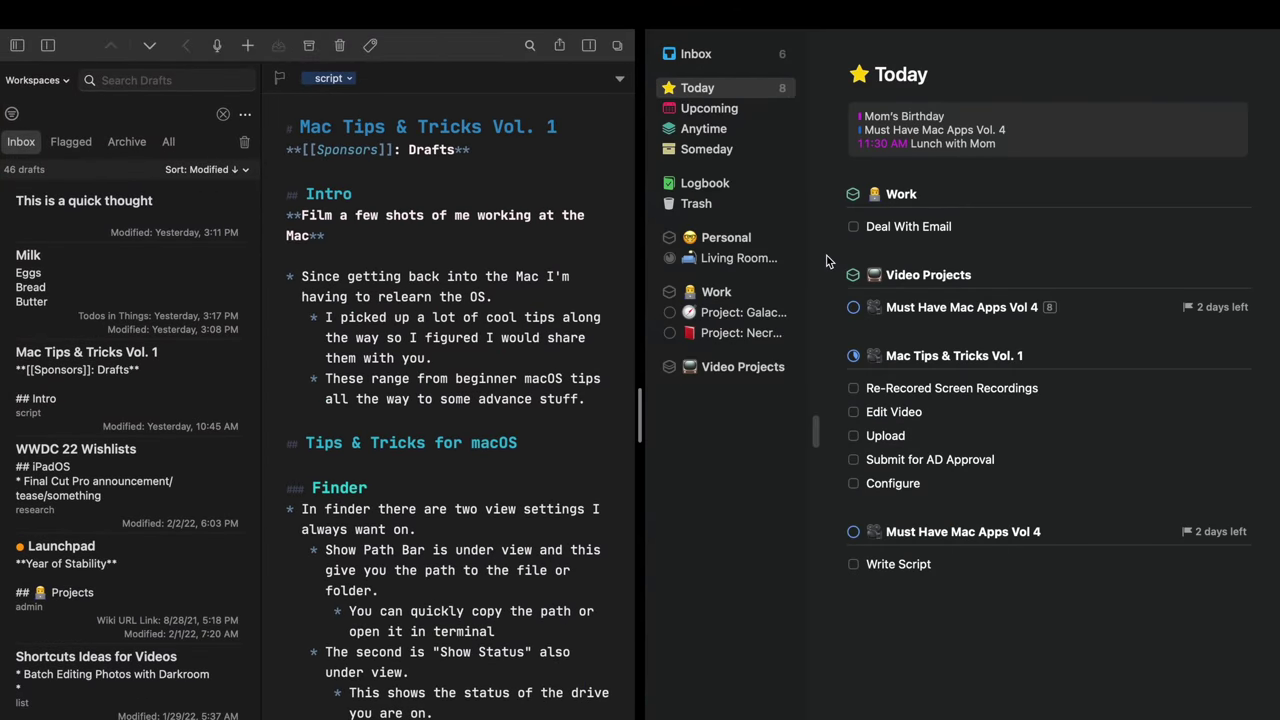
Replace Things with Shortcuts on the right and drag the divider to widen Shortcuts
{"action": "mouse_move", "coordinate": [695, 42]}
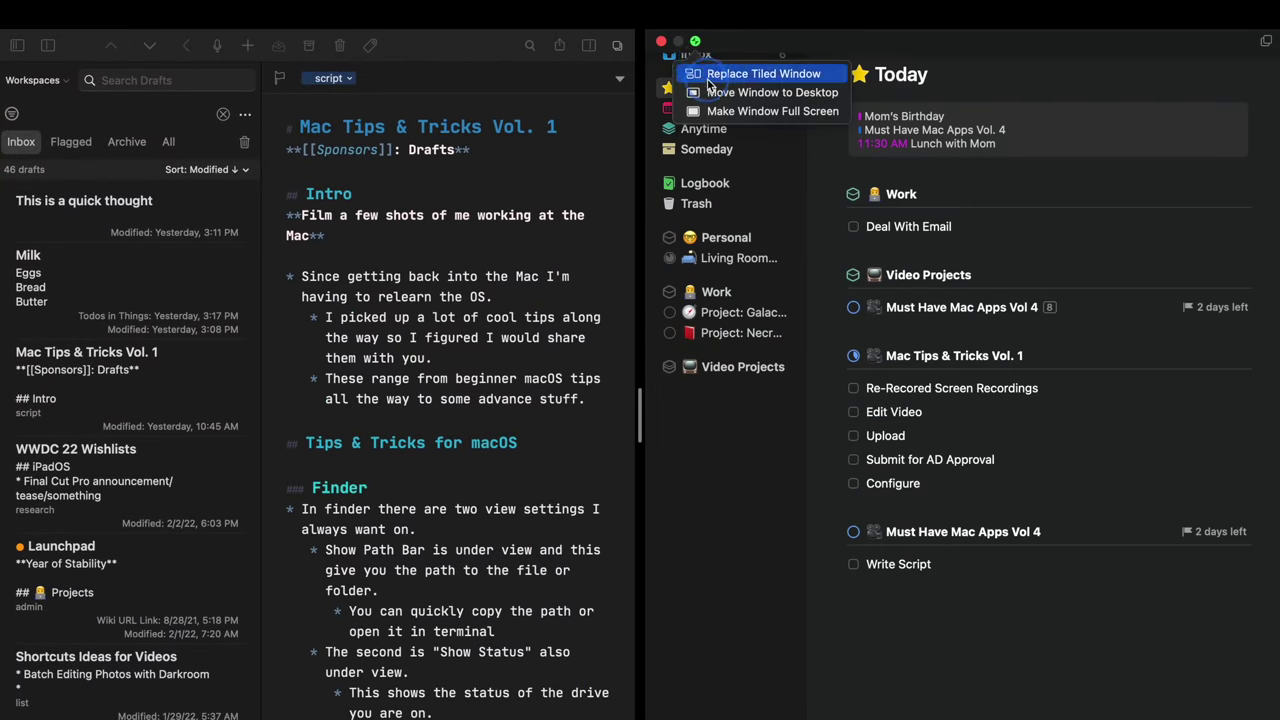
{"action": "left_click", "coordinate": [708, 78]}
{"action": "left_click", "coordinate": [833, 326]}
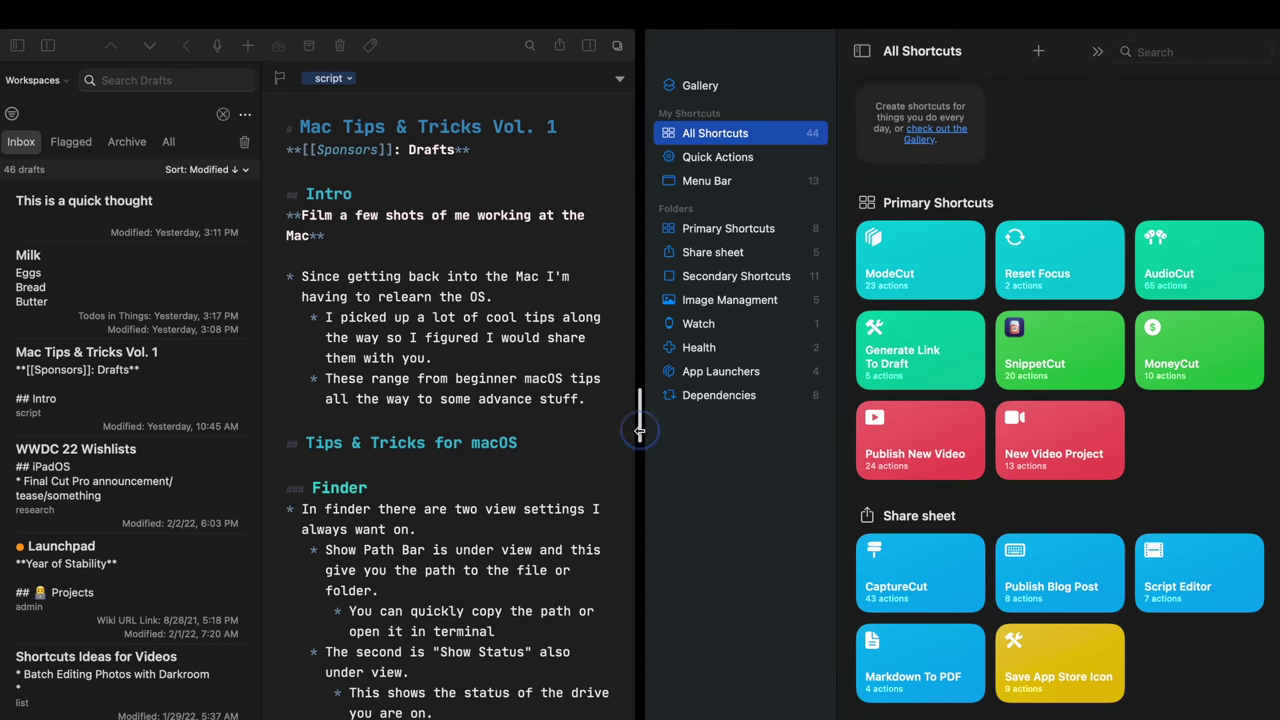
{"action": "left_click_drag", "start_coordinate": [641, 437], "coordinate": [787, 490]}
{"action": "left_click_drag", "start_coordinate": [638, 422], "coordinate": [568, 425]}
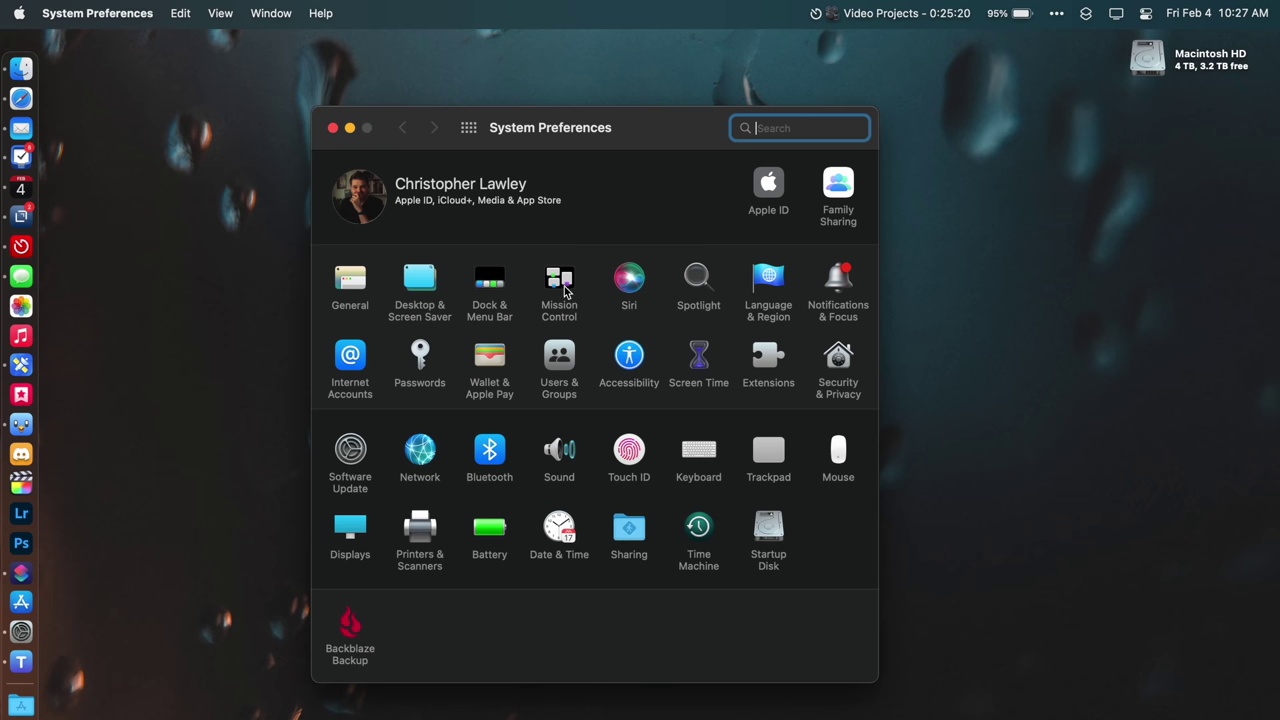
Open Mission Control's Hot Corners sheet and show the top-left corner's action menu
{"action": "left_click", "coordinate": [561, 285]}
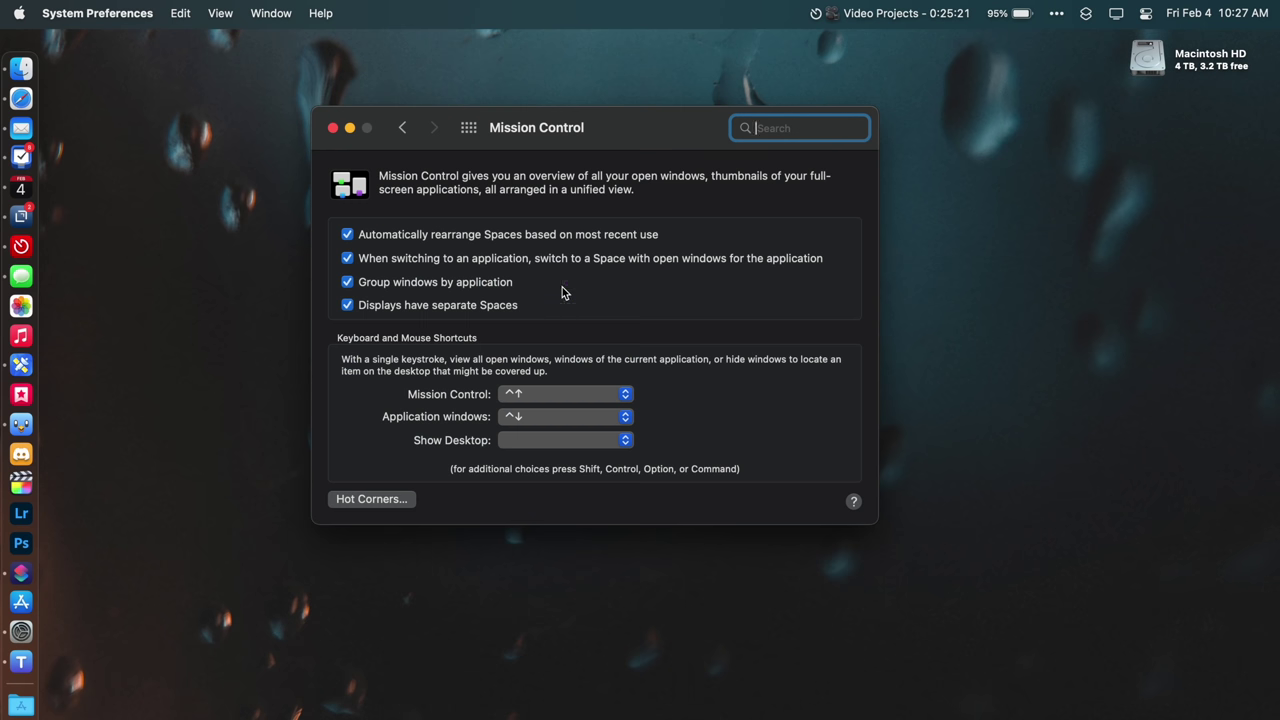
{"action": "left_click", "coordinate": [368, 502]}
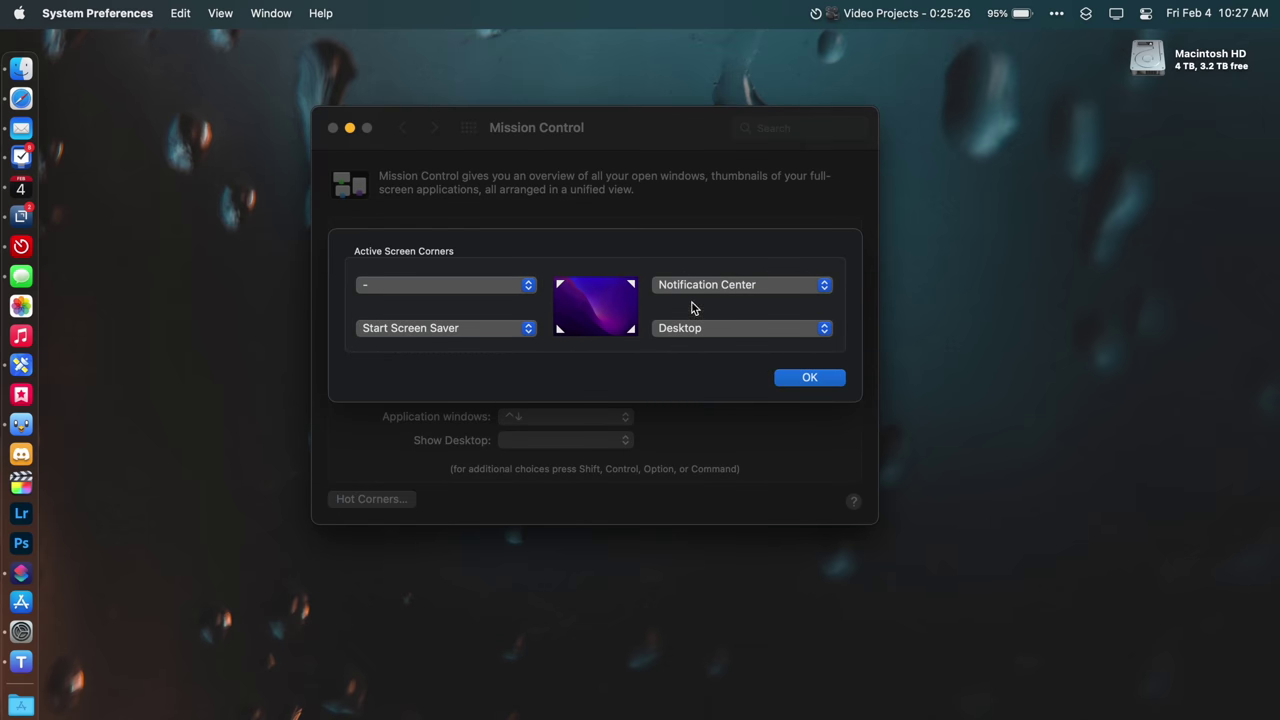
{"action": "left_click", "coordinate": [529, 289]}
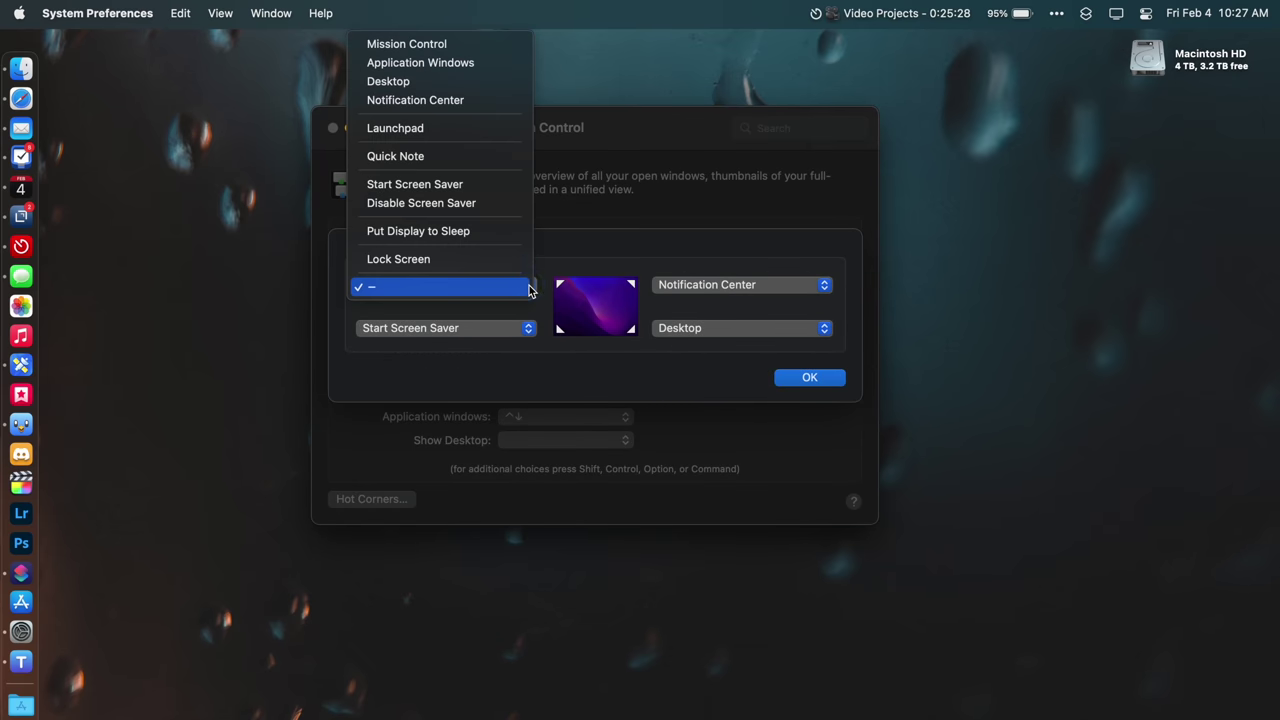